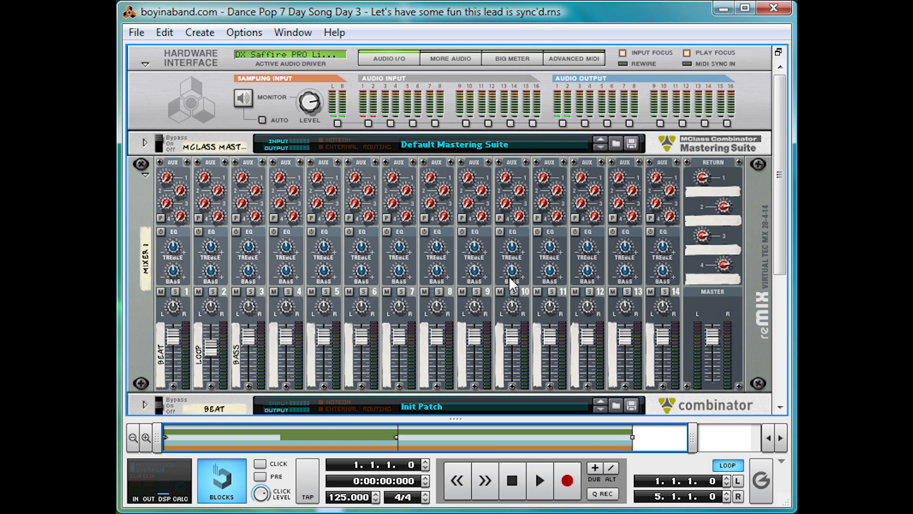
Create a Combinator below the Bass device in the rack and name it Summery Lead
scroll(547, 237, "down", 5)
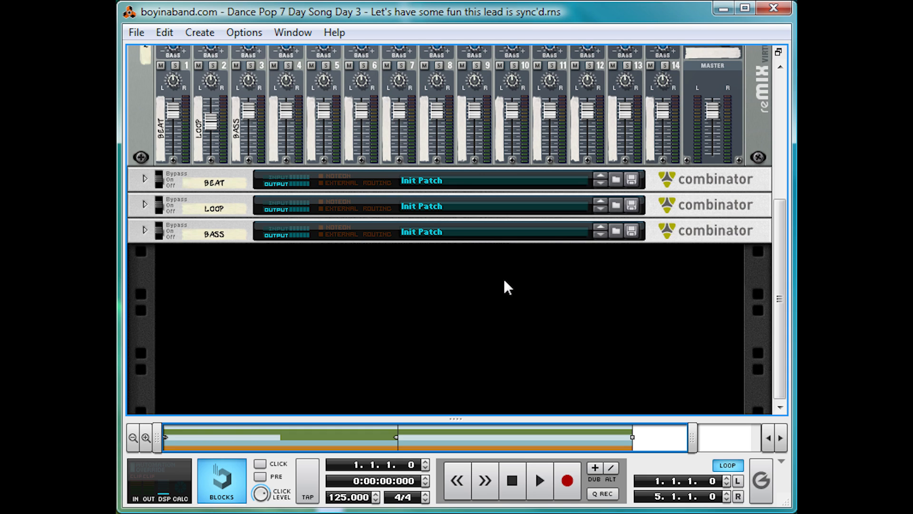
right_click(448, 235)
left_click(463, 159)
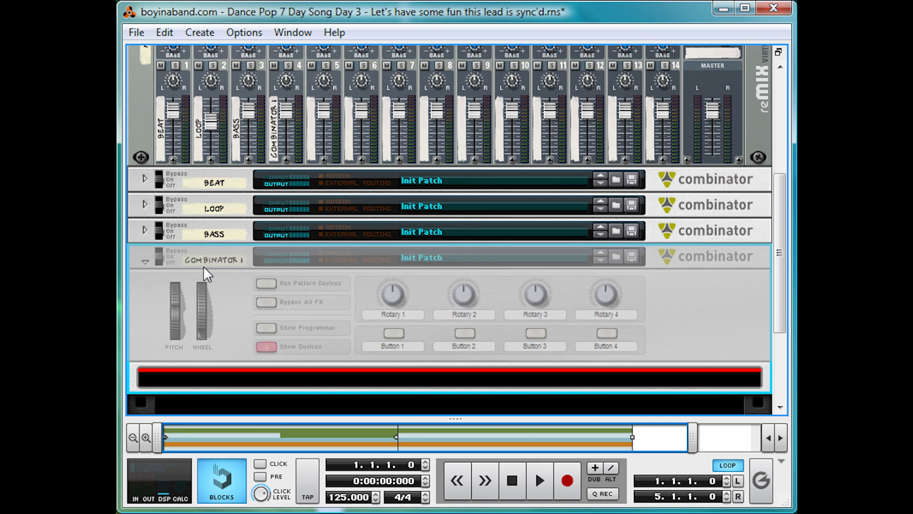
left_click(206, 262)
type("Su")
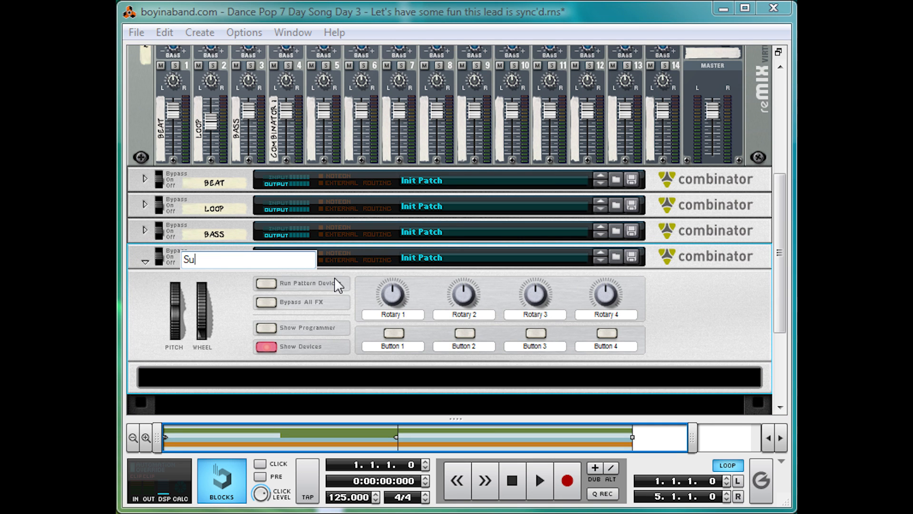
type("mmery Lead")
key("Return")
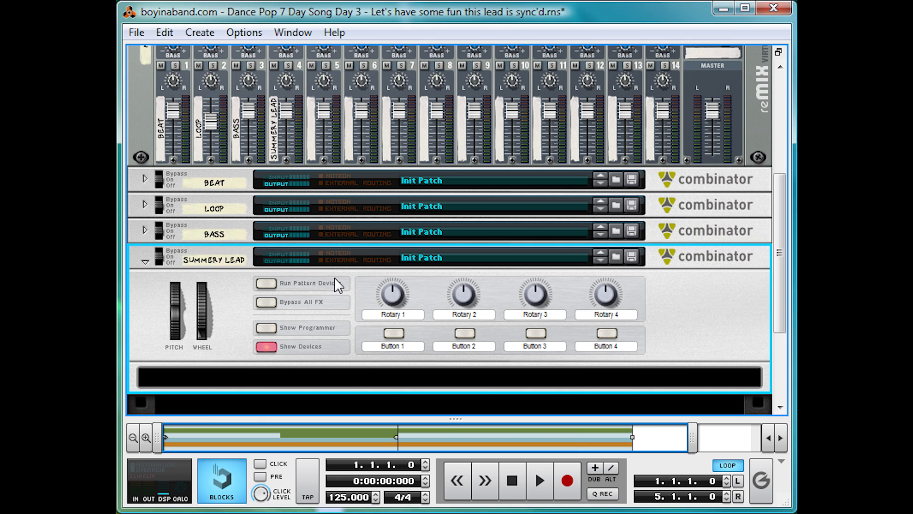
Add a Line Mixer 6:2 and a Thor Polysonic Synthesizer inside the Summery Lead Combinator
right_click(360, 379)
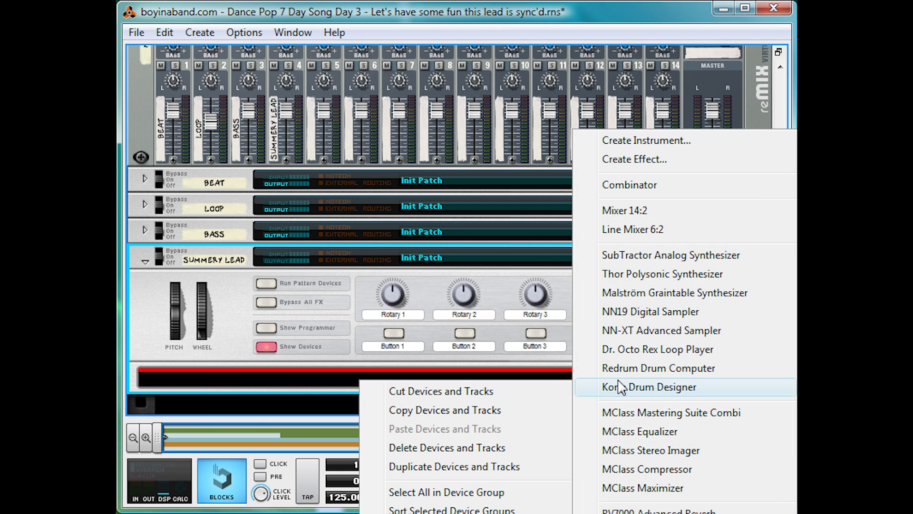
left_click(628, 230)
scroll(512, 263, "down", 3)
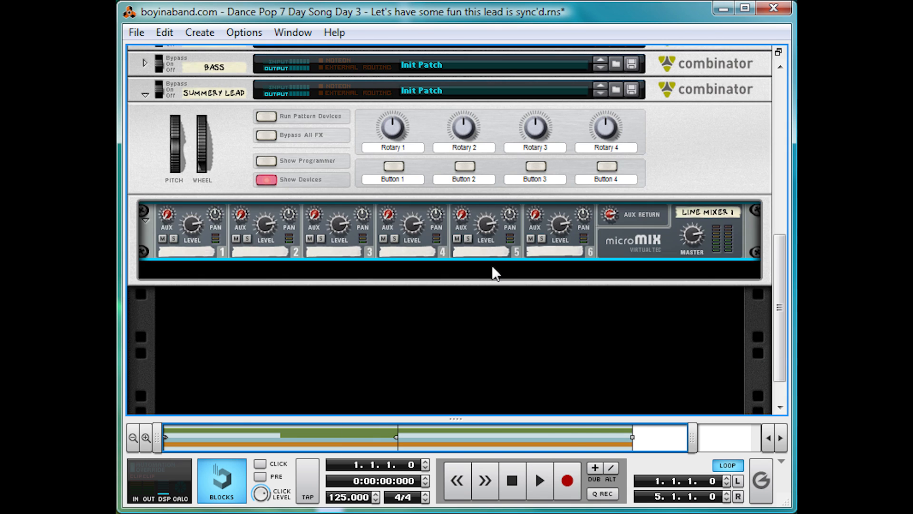
right_click(491, 265)
mouse_move(658, 428)
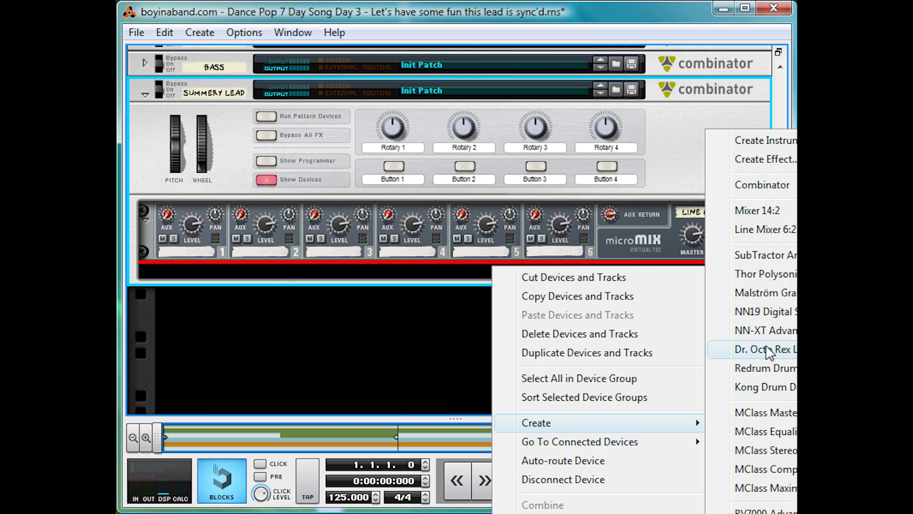
left_click(780, 288)
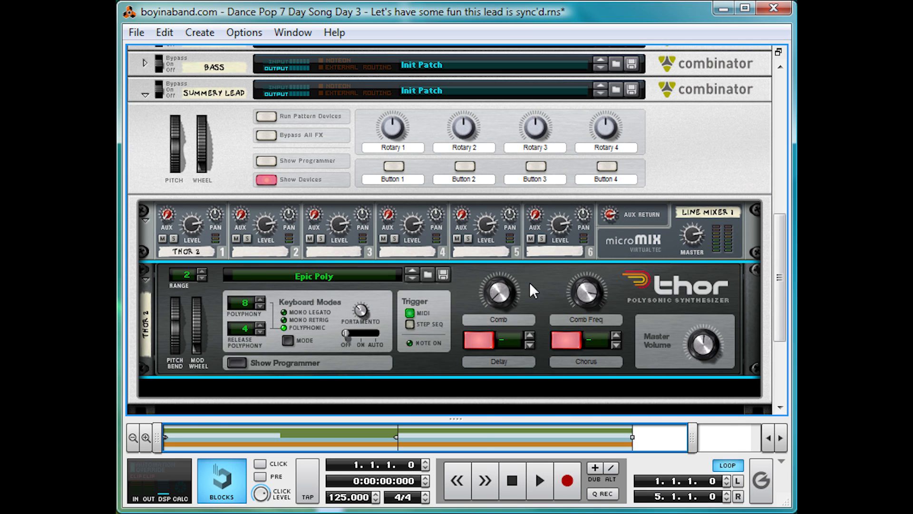
Initialize the Thor patch and, in its programmer, load an Analog oscillator as Osc 2
right_click(529, 282)
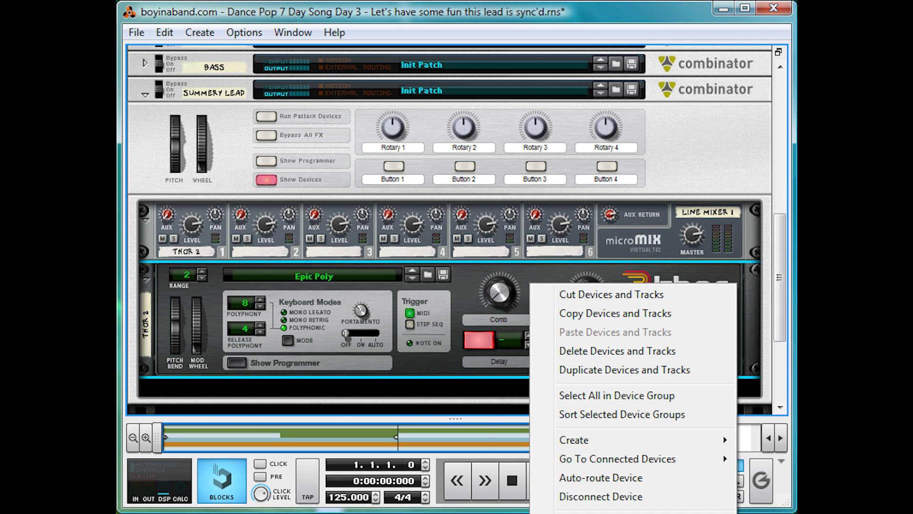
left_click(375, 384)
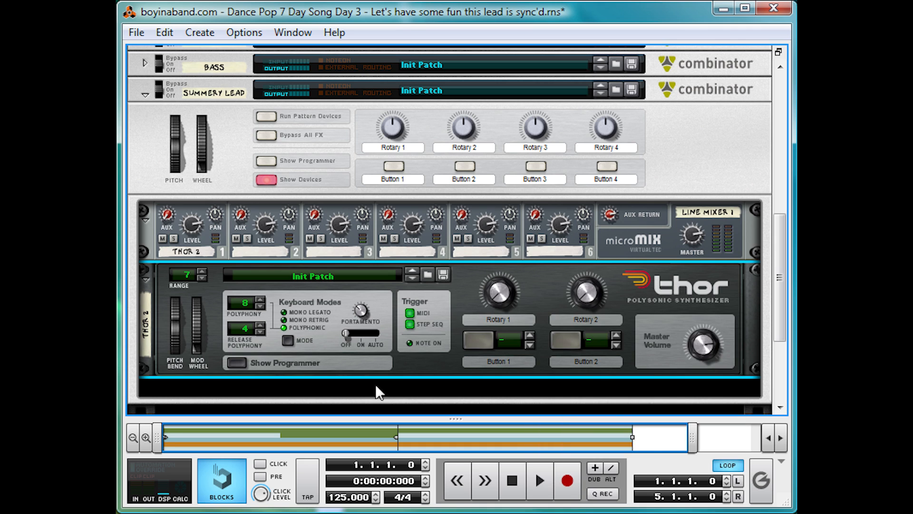
left_click(319, 311)
left_click(243, 357)
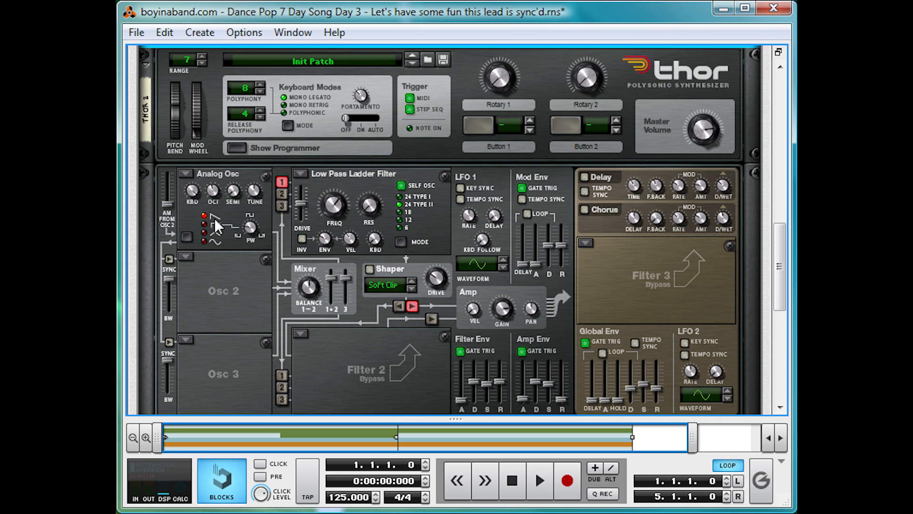
left_click(187, 254)
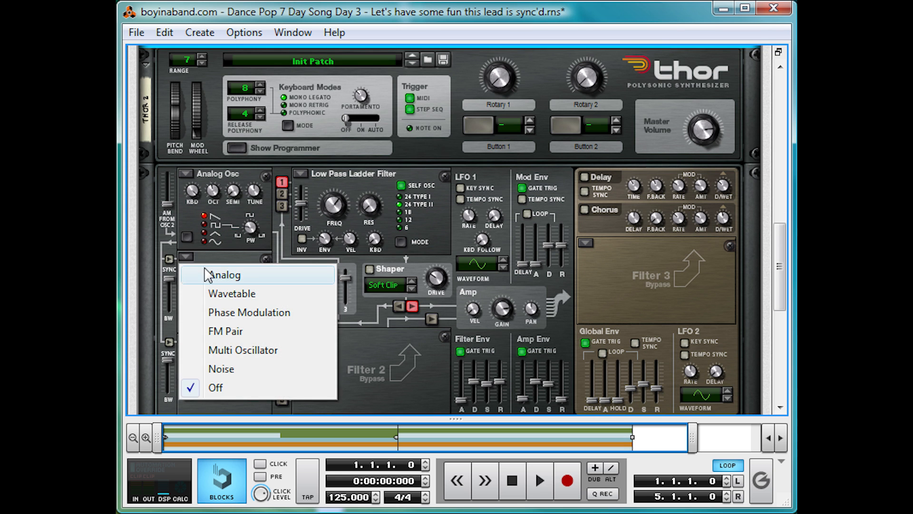
left_click(205, 269)
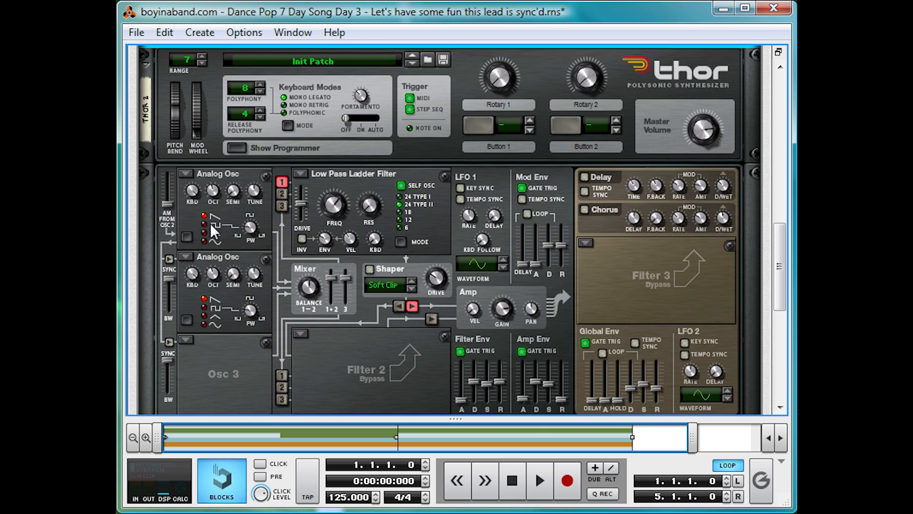
Switch both analog oscillators to the square waveform and route only Osc 2 into the Low Pass Ladder Filter
left_click_drag(249, 224, 258, 214)
left_click_drag(250, 311, 255, 295)
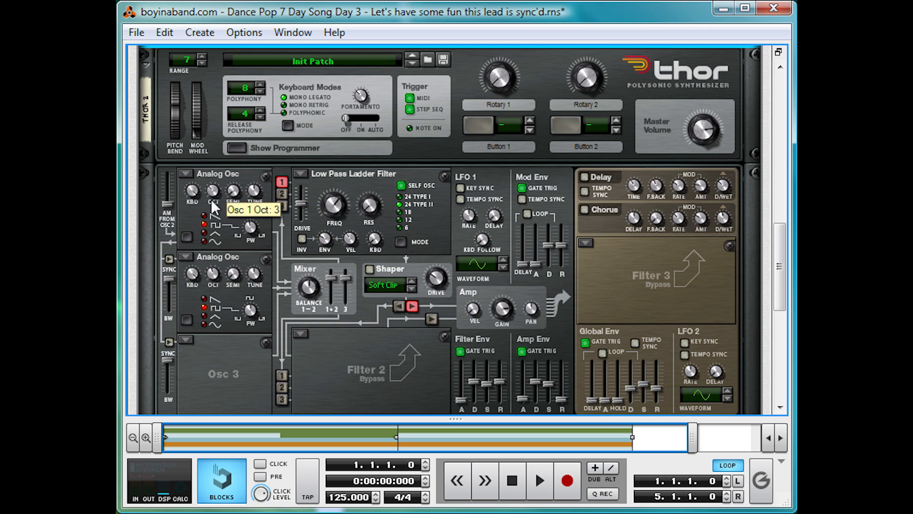
left_click(281, 194)
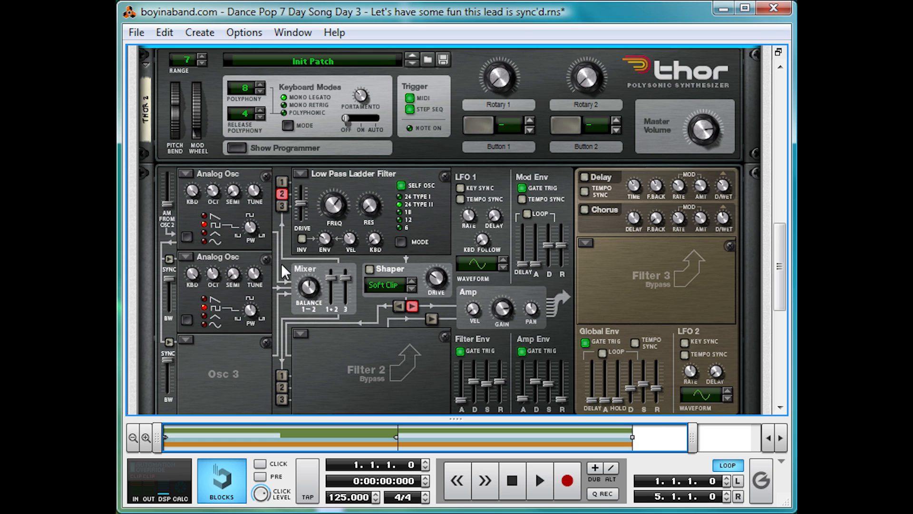
Check the Summery Lead clip in the sequencer's Chorus block and return to the Thor programmer
key("F7")
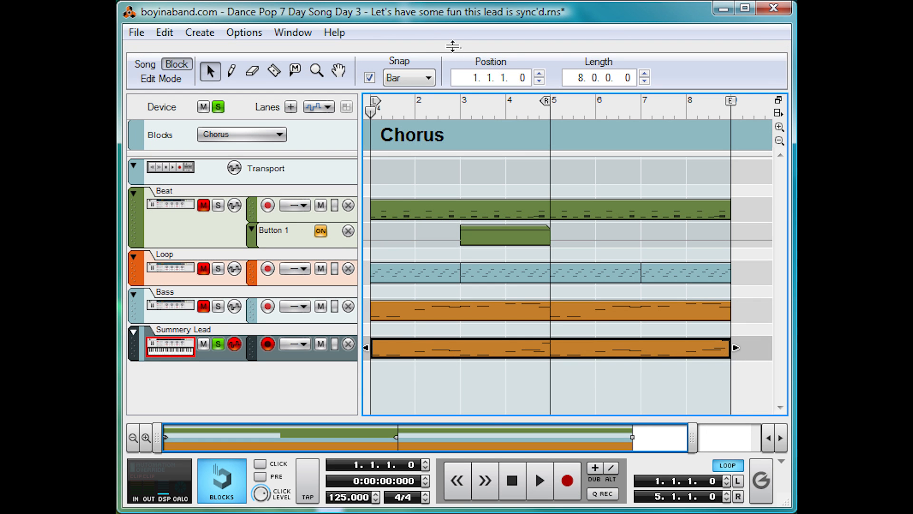
left_click_drag(456, 49, 456, 308)
left_click_drag(414, 337, 397, 465)
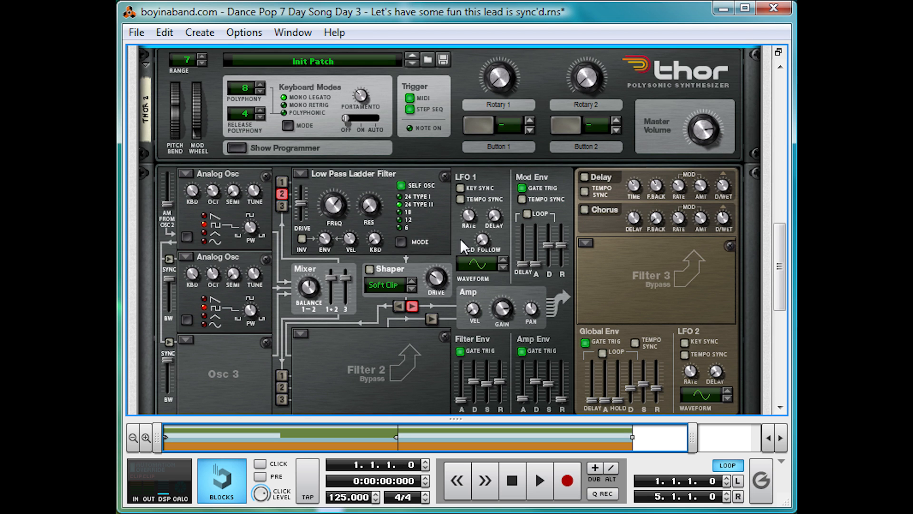
Raise the Amp Env sustain to near its maximum while the loop plays
key("space")
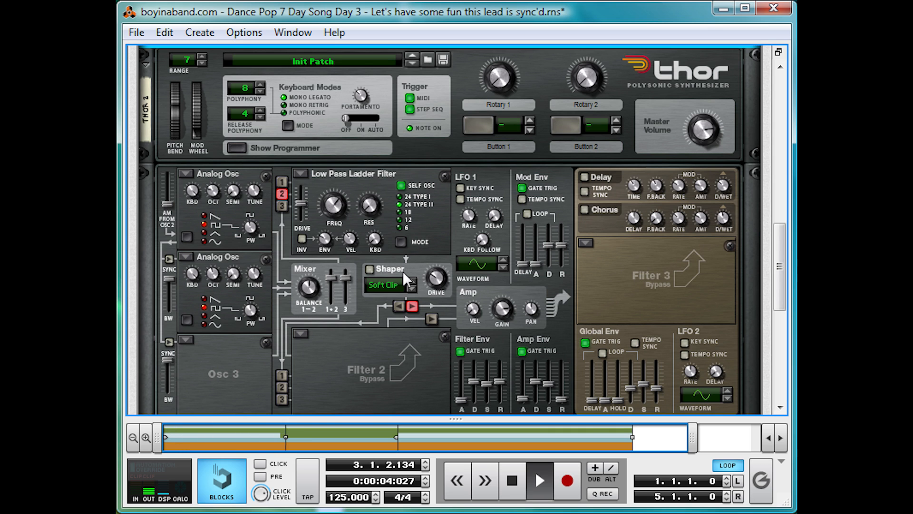
left_click_drag(555, 380, 552, 355)
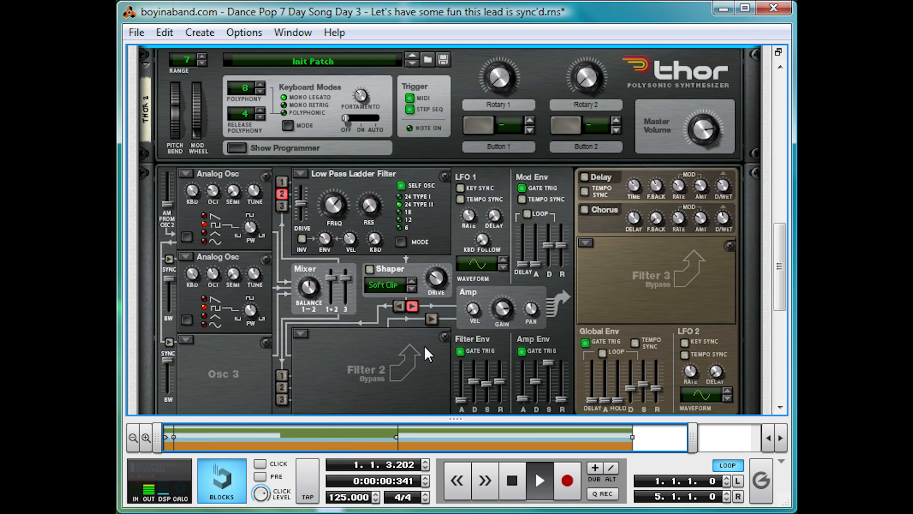
key("space")
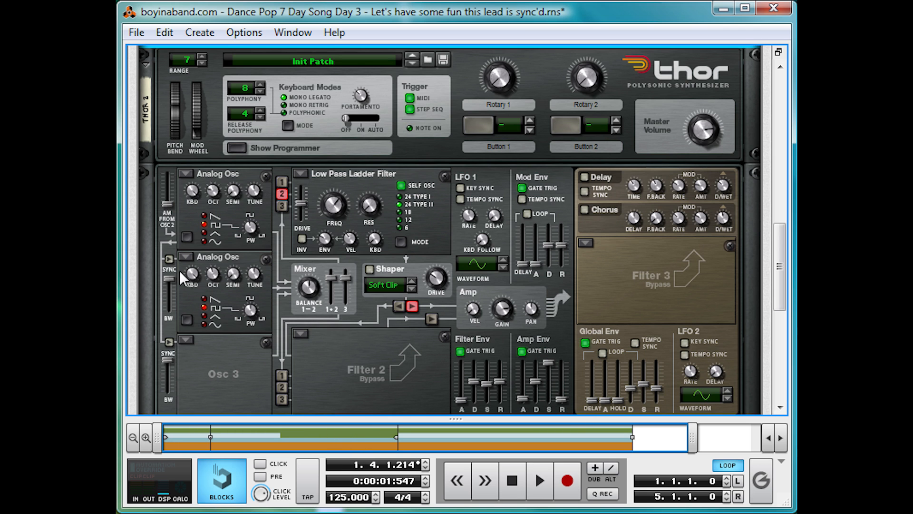
Sync Osc 2 to Osc 1 and lower the Osc 2 sync bandwidth to about mid-range while listening to the loop
key("space")
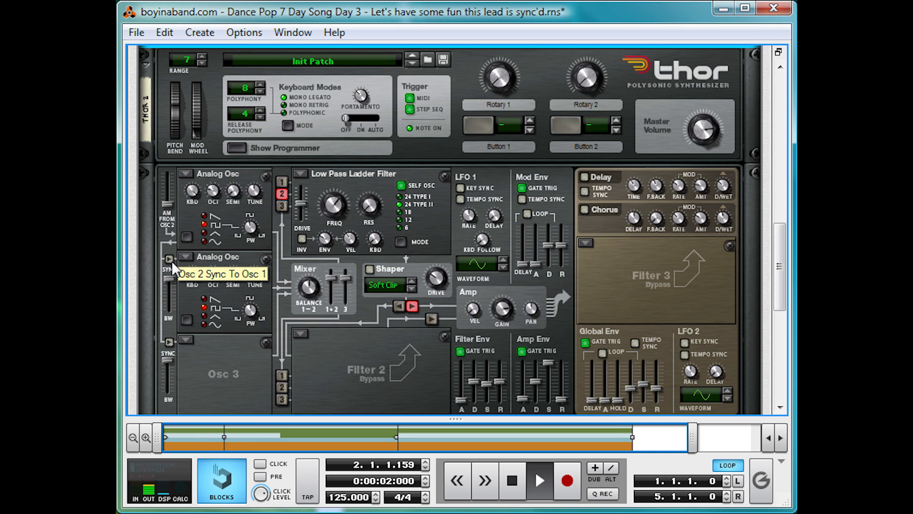
left_click(171, 261)
key("space")
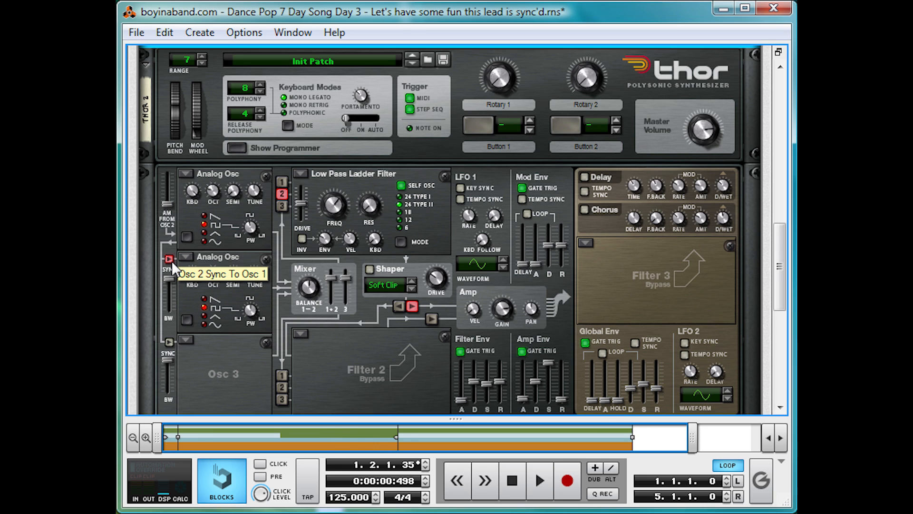
key("space")
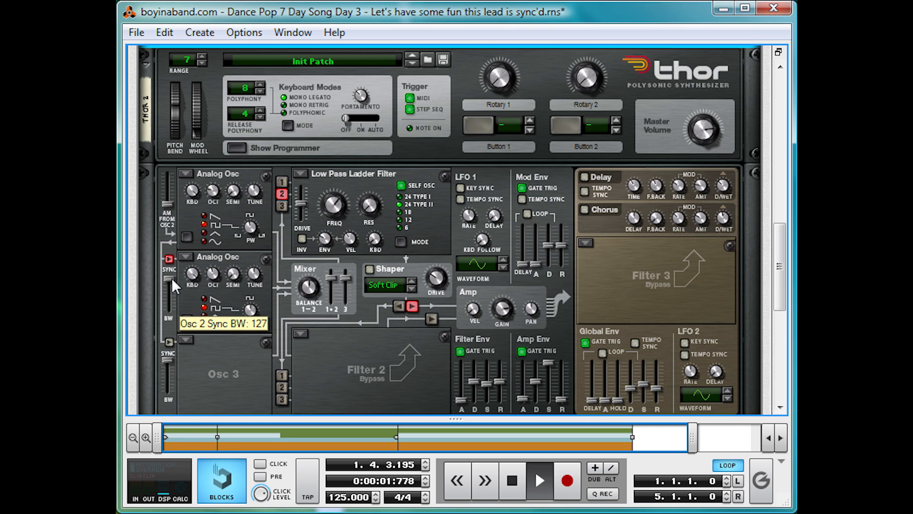
left_click_drag(170, 279, 171, 319)
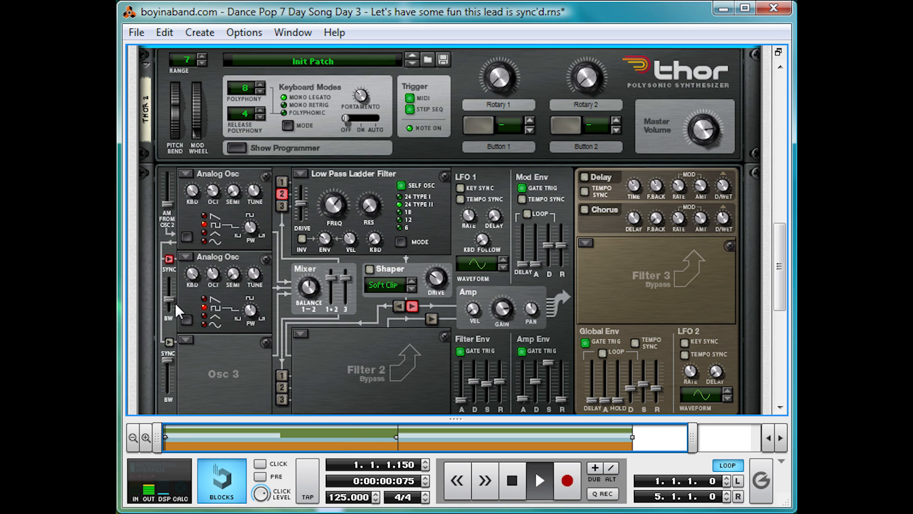
mouse_move(170, 302)
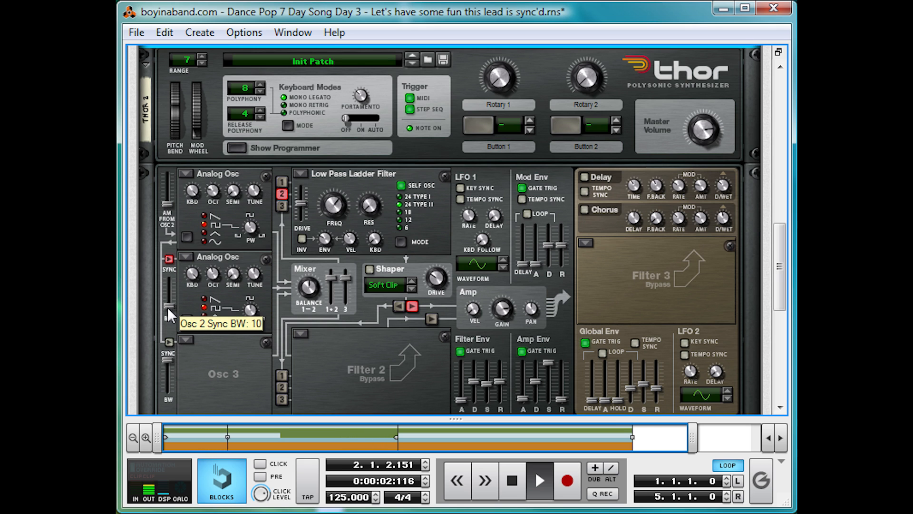
left_click_drag(167, 301, 168, 294)
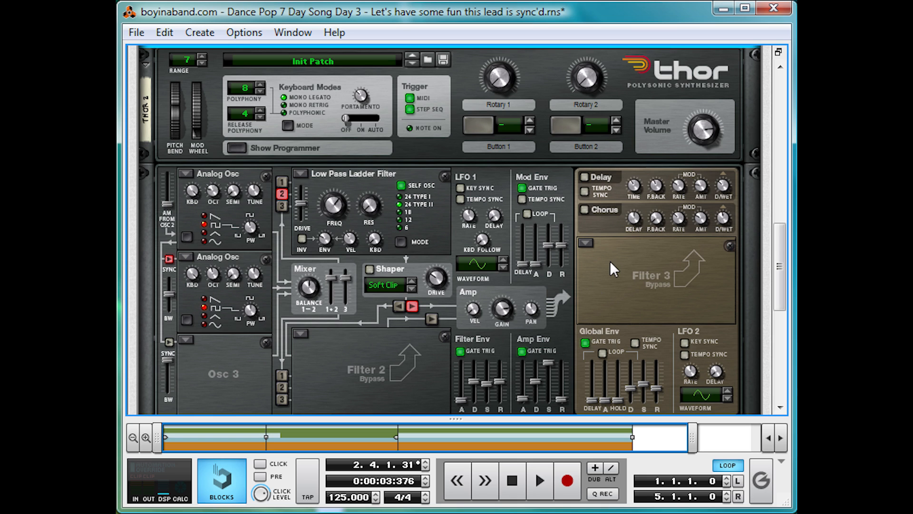
Switch to the Propellerhead help window, examine the master and slave oscillator sync diagram, and return to Reason
key("alt+Tab")
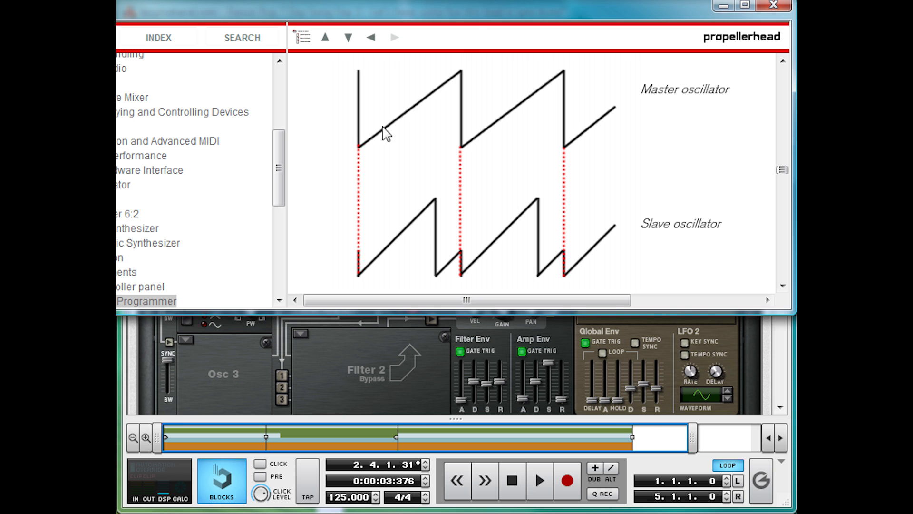
left_click_drag(467, 8, 431, 7)
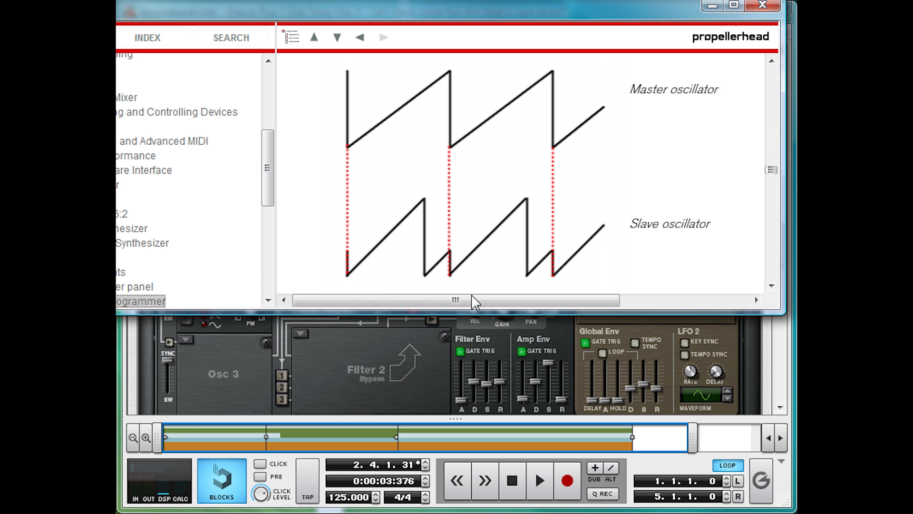
left_click(338, 376)
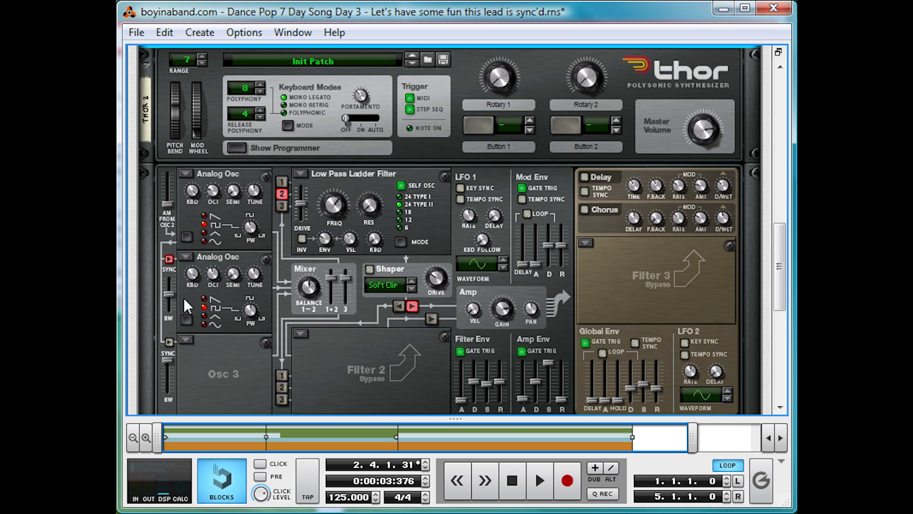
Raise the Osc 2 sync bandwidth again and turn Thor's portamento on while the loop plays
left_click_drag(173, 297, 172, 283)
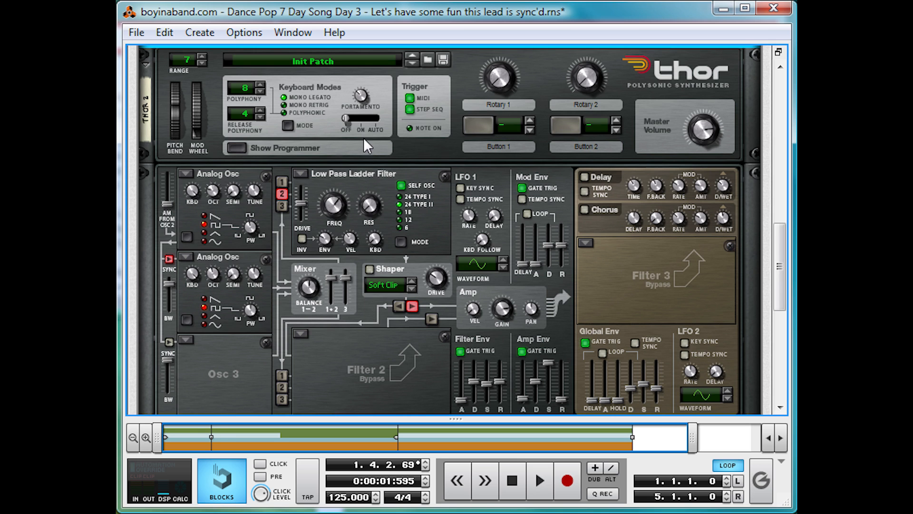
key("space")
mouse_move(348, 117)
left_mouse_down()
mouse_move(357, 118)
mouse_move(357, 101)
mouse_move(350, 109)
left_mouse_up()
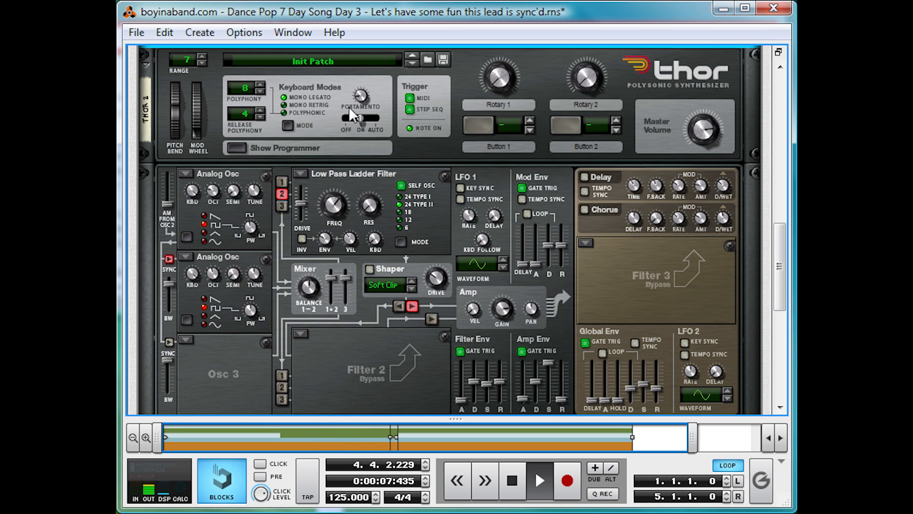
key("space")
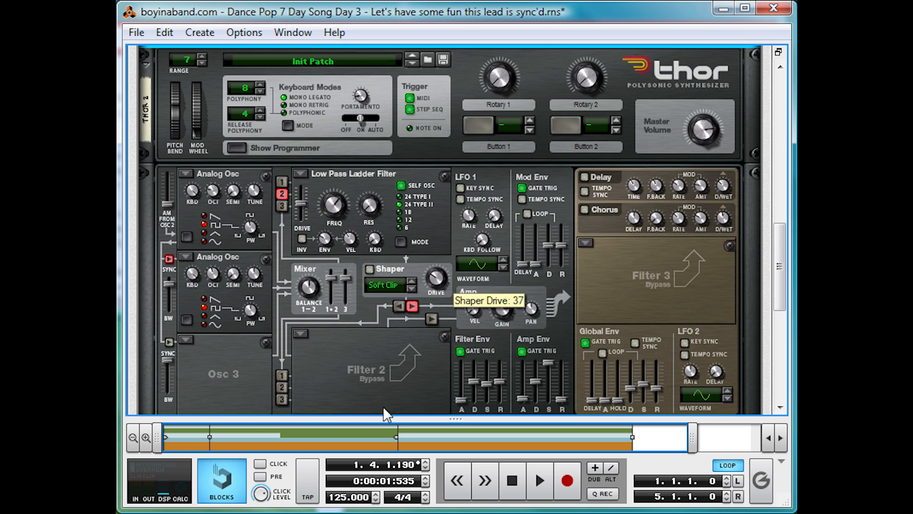
Play the Summery Lead part in the sequencer's Chorus block and return to the rack
left_click_drag(419, 417, 479, 2)
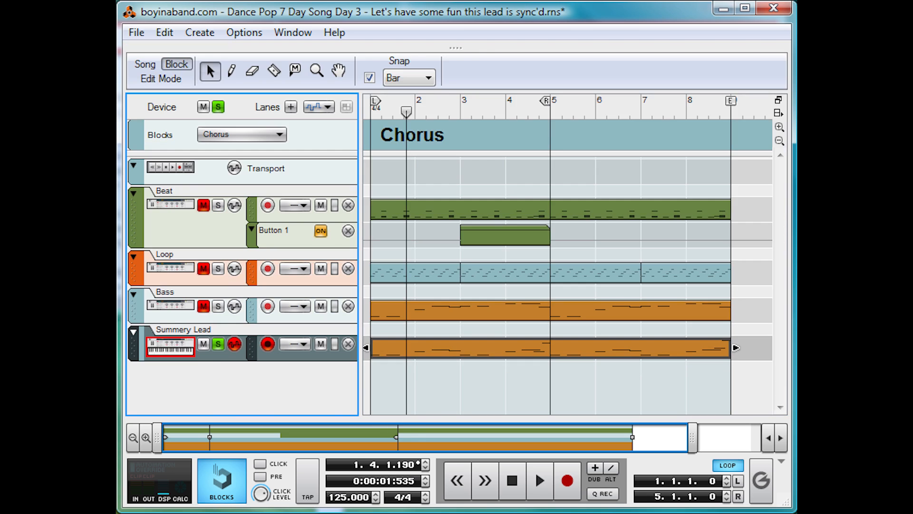
left_click(499, 107)
key("space")
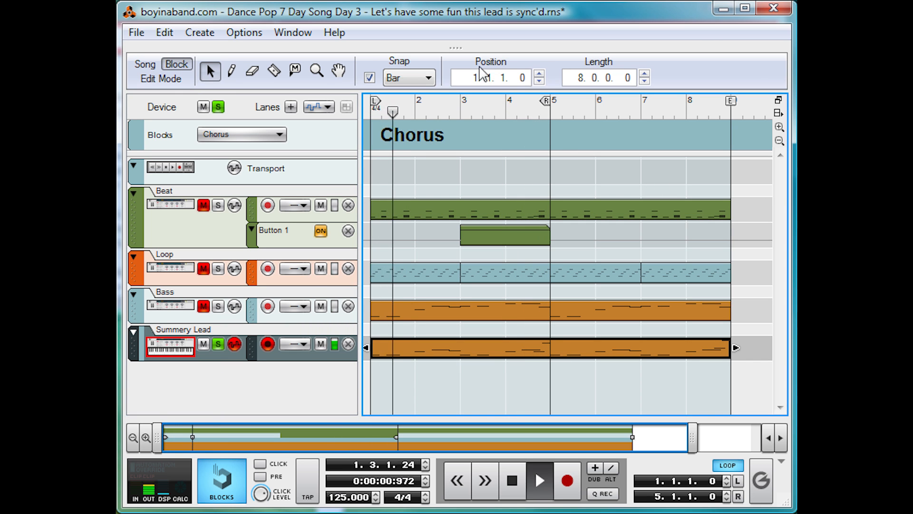
key("space")
left_click_drag(468, 48, 407, 415)
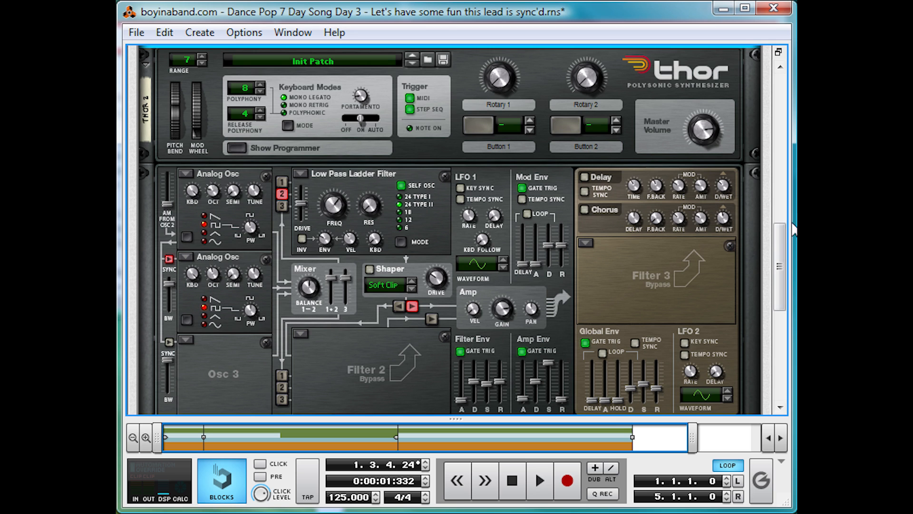
Try Thor's portamento at 108 while the loop plays, stop playback and lower the portamento again
key("space")
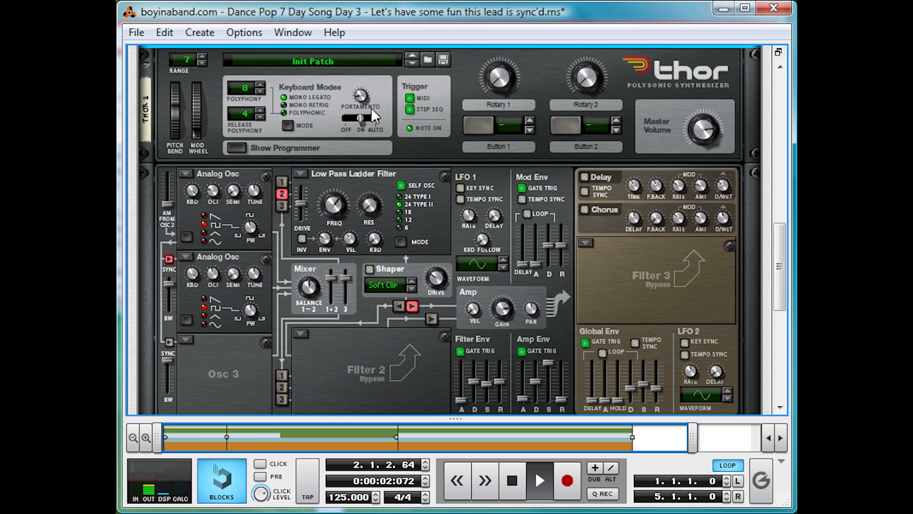
left_click_drag(366, 87, 365, 83)
left_click_drag(359, 96, 377, 75)
mouse_move(366, 98)
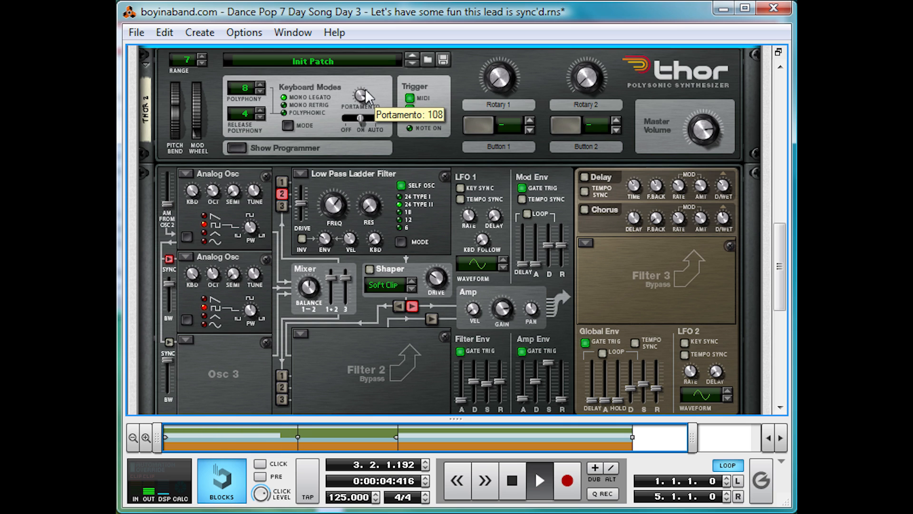
key("space")
left_click_drag(365, 94, 352, 135)
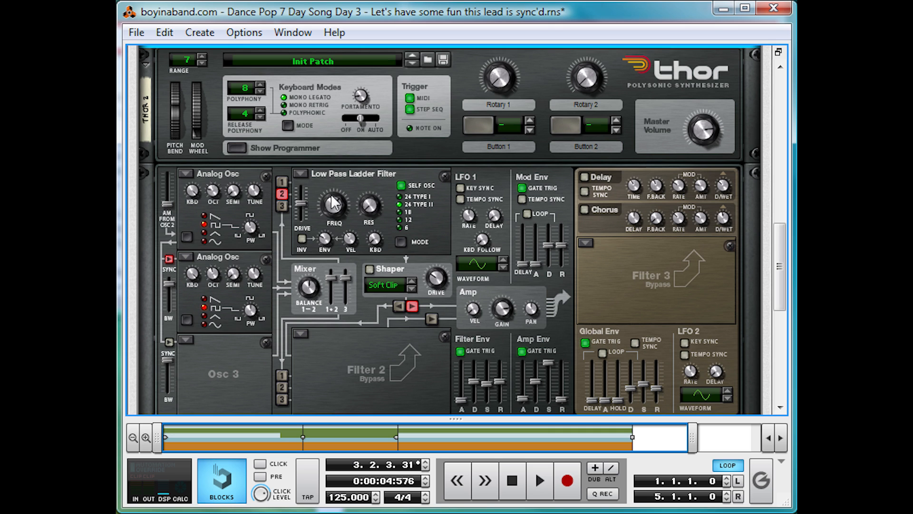
Set Thor's Filter 1 to Bypass and listen to the unfiltered sound in the loop
left_click(302, 174)
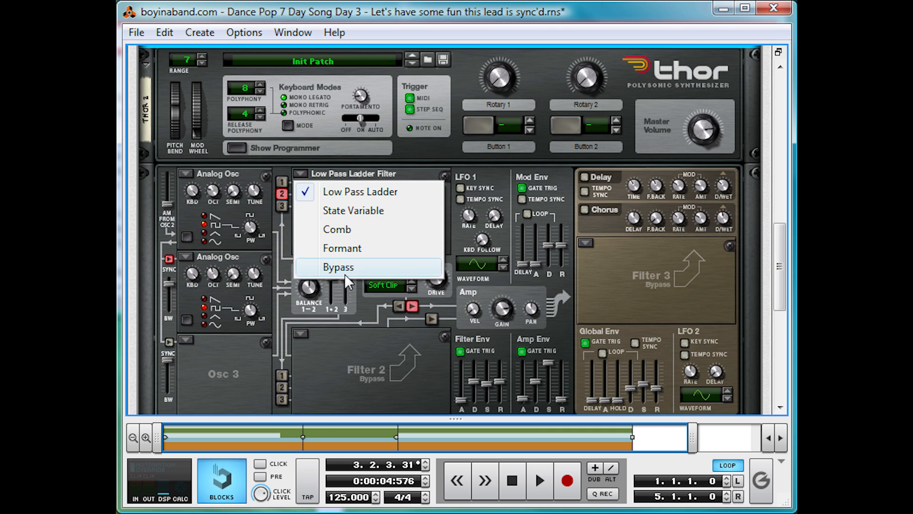
left_click(345, 273)
key("space")
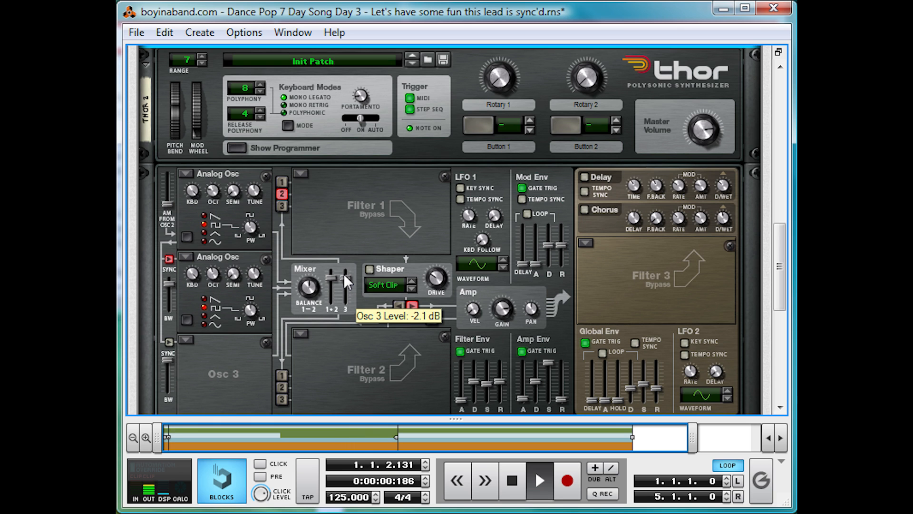
key("space")
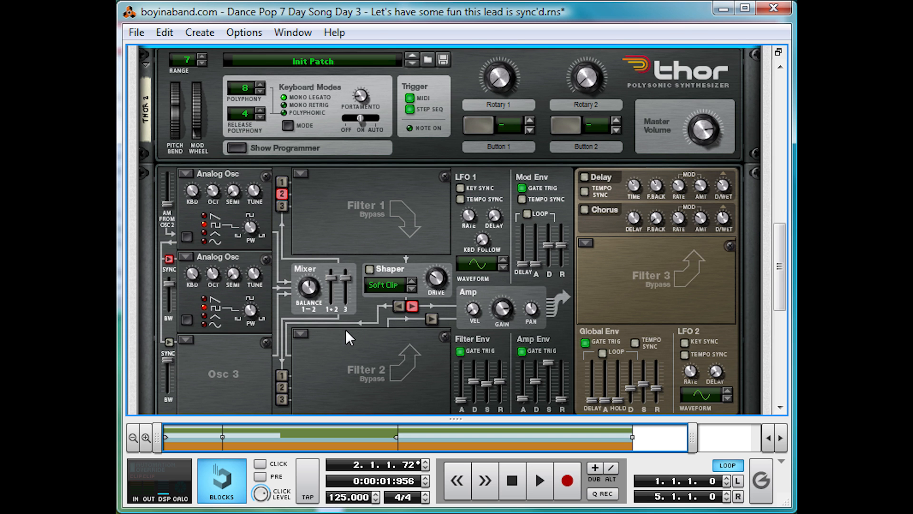
Duplicate the Thor synth together with its track and turn on Chorus in the copy
scroll(345, 328, "up", 2)
right_click(381, 243)
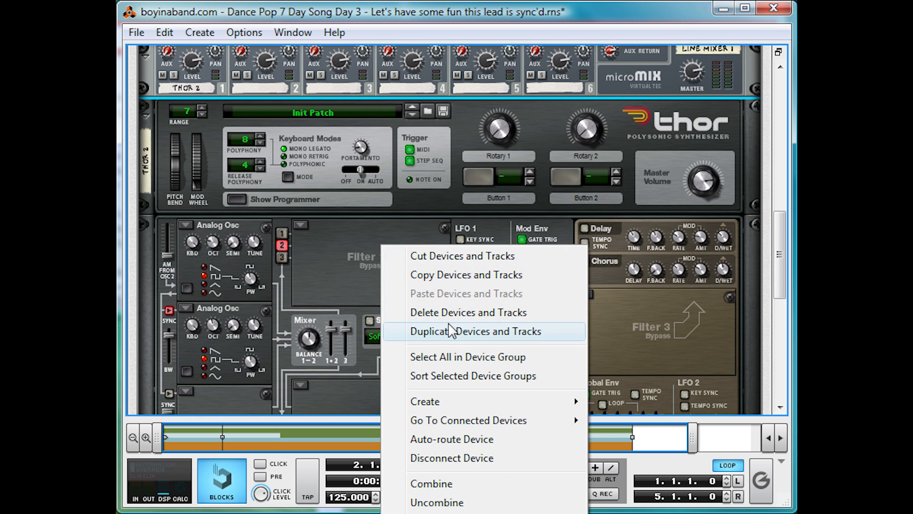
left_click(422, 332)
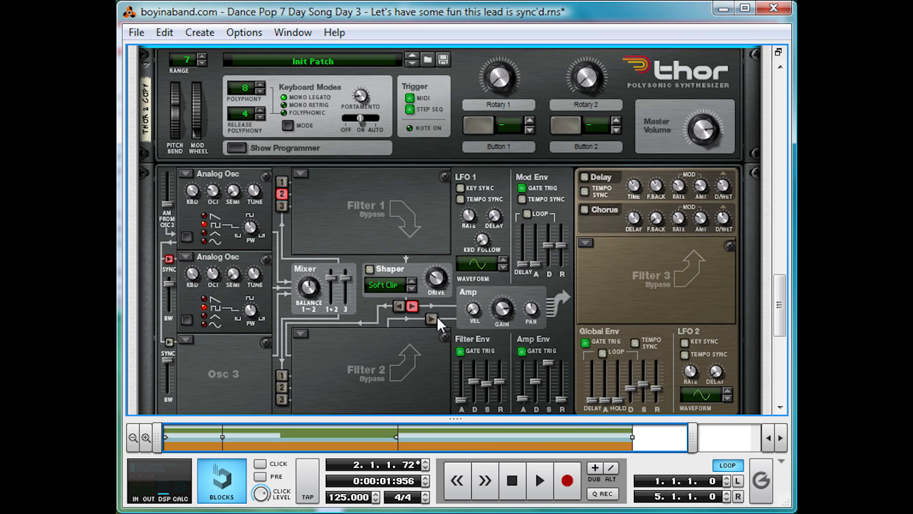
left_click(586, 209)
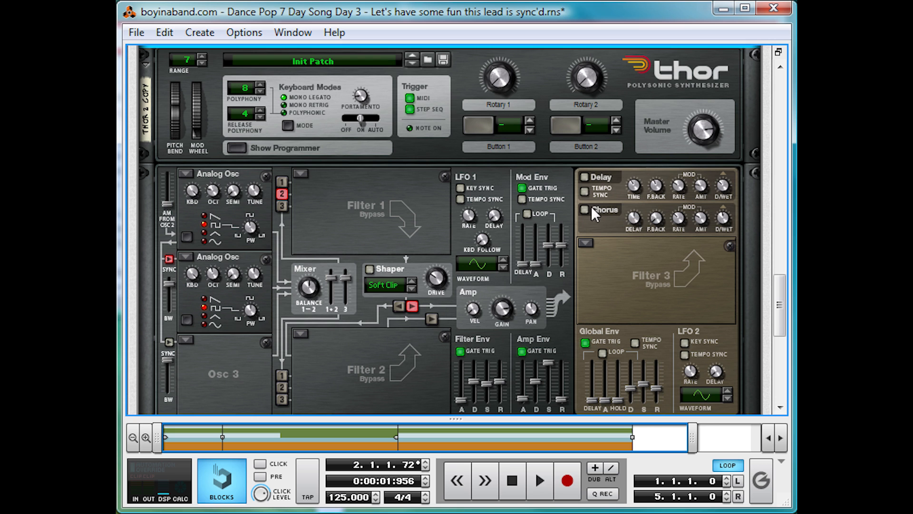
Create an MClass Stereo Imager after the Thor copy and turn its Hi Band width fully wide
right_click(671, 254)
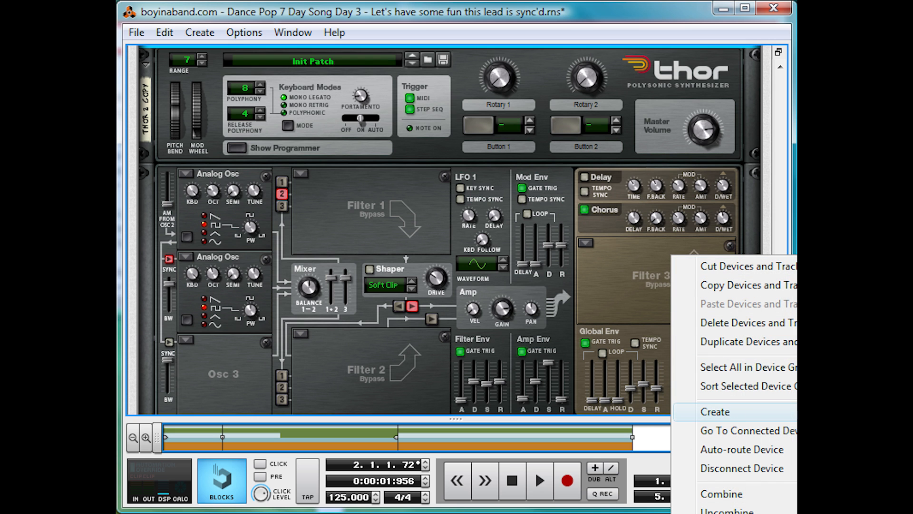
left_click(836, 352)
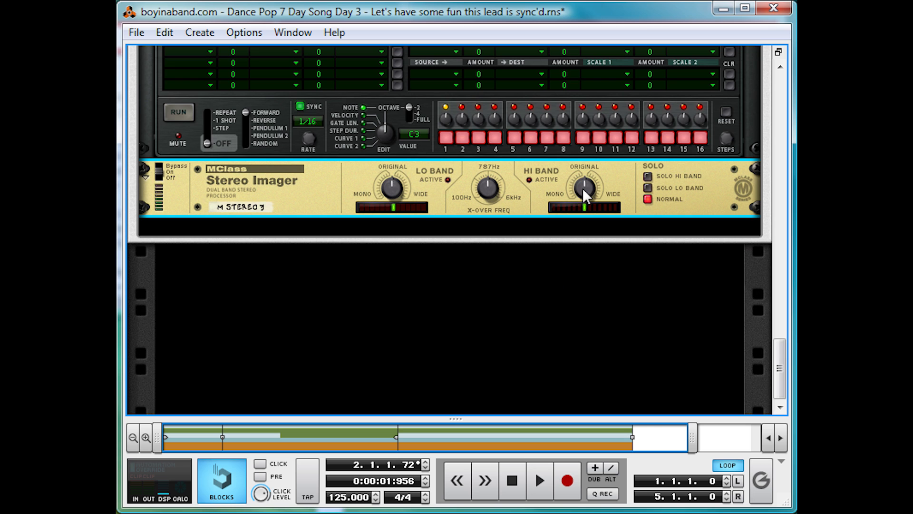
left_click_drag(583, 188, 568, 74)
On the back of the rack, cable the Stereo Imager's left audio output to Line Mixer channel 2 and return to the front
scroll(336, 205, "up", 3)
key("Tab")
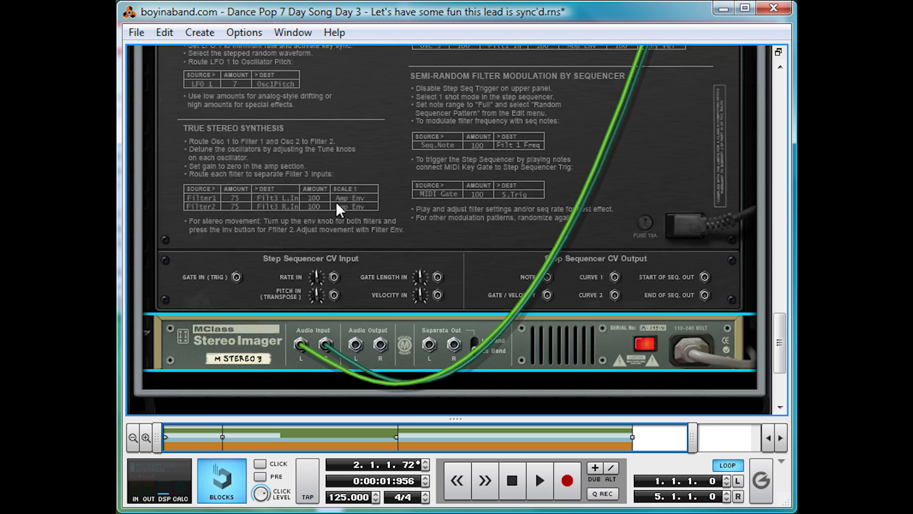
scroll(301, 236, "down", 3)
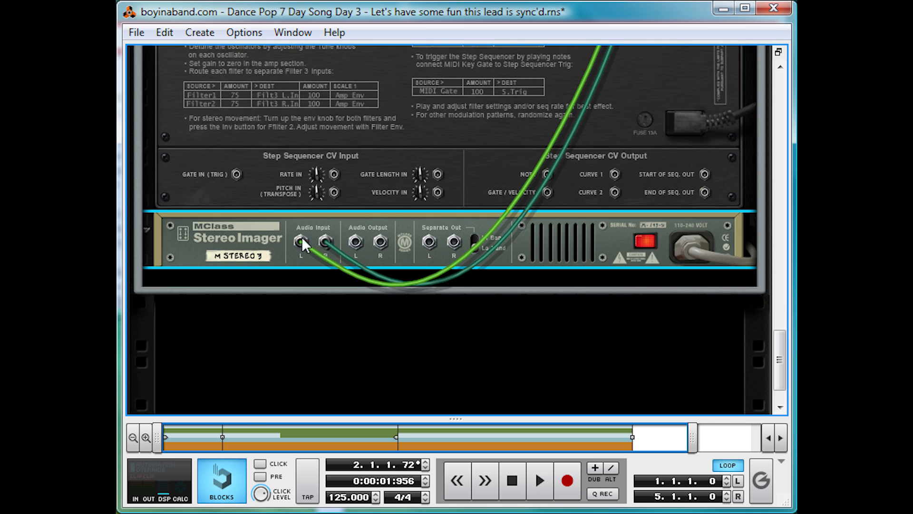
left_click_drag(360, 240, 256, 248)
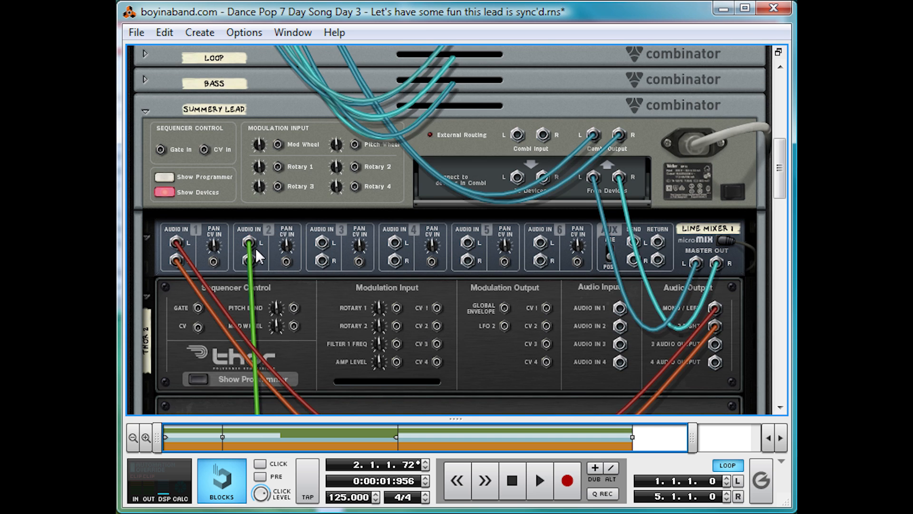
key("Tab")
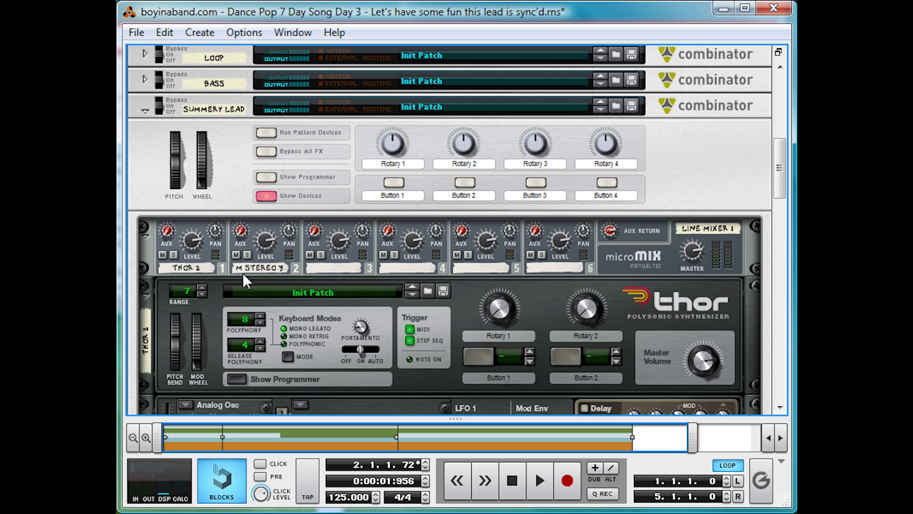
key("space")
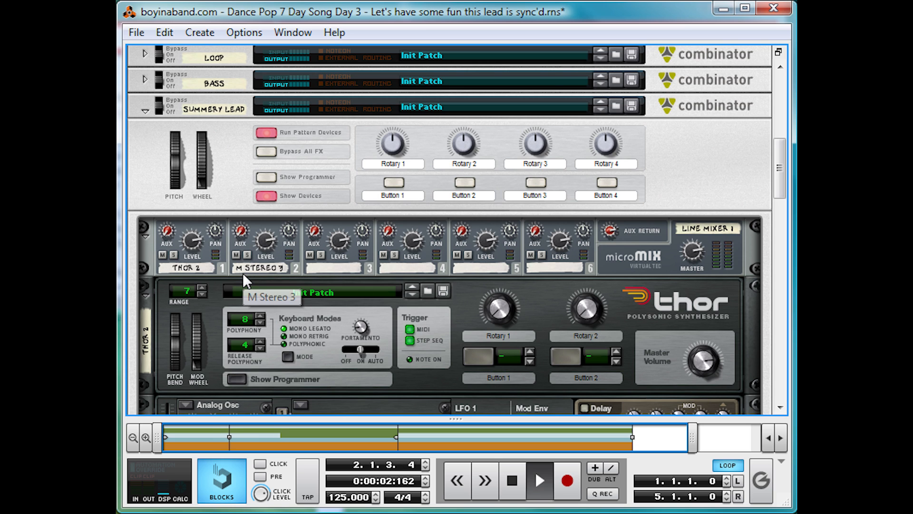
left_click(265, 246)
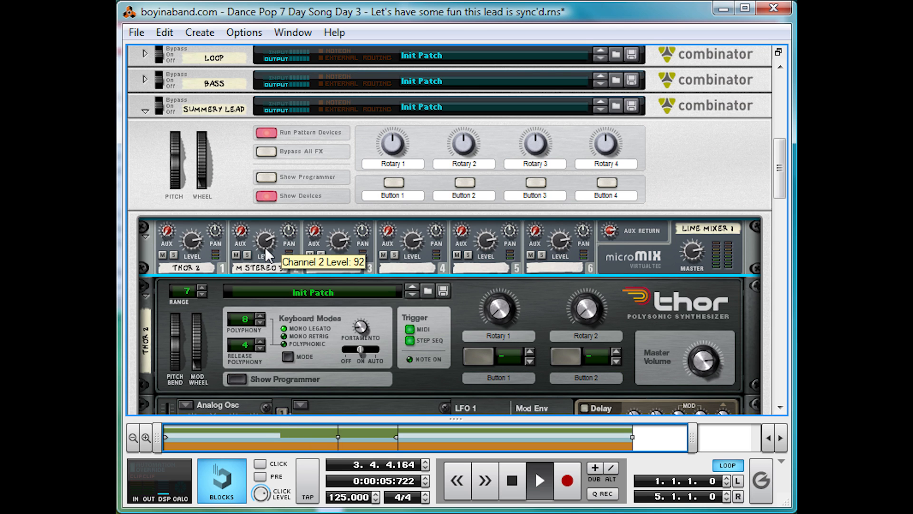
left_click_drag(264, 247, 261, 253)
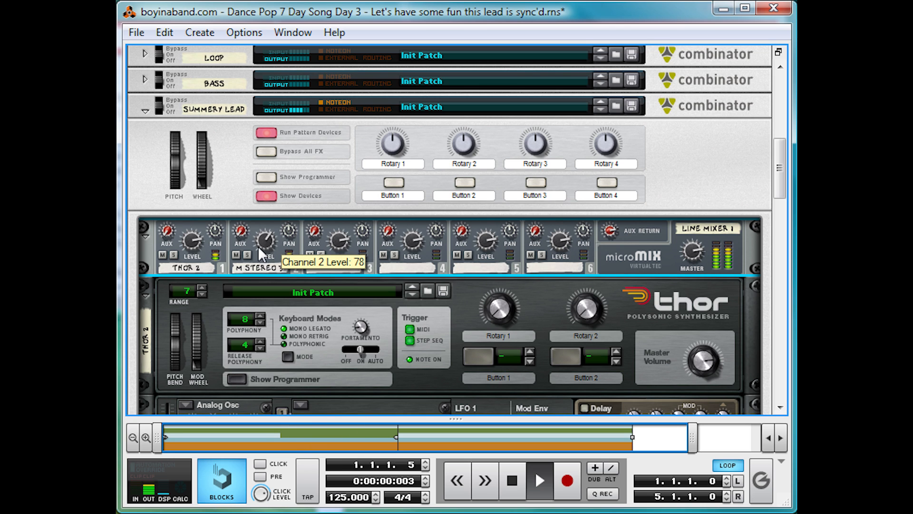
left_click(236, 255)
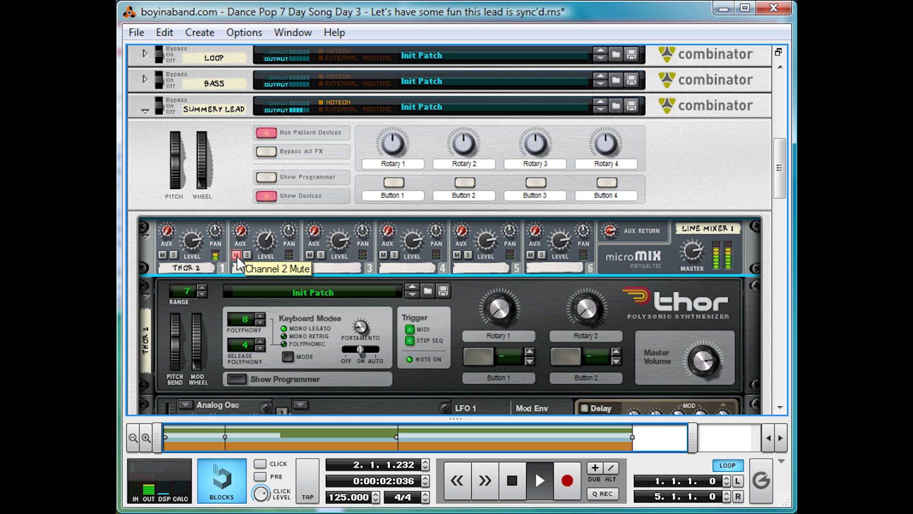
left_click(237, 255)
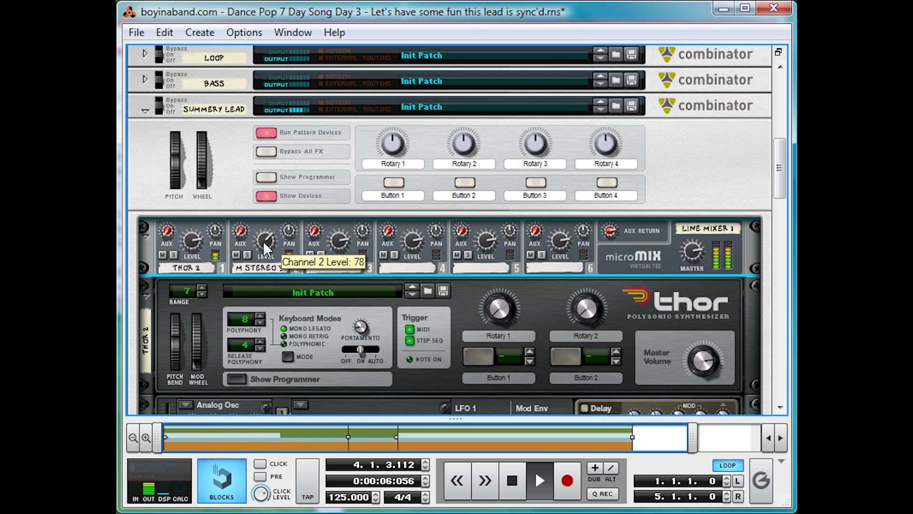
left_click_drag(264, 241, 264, 239)
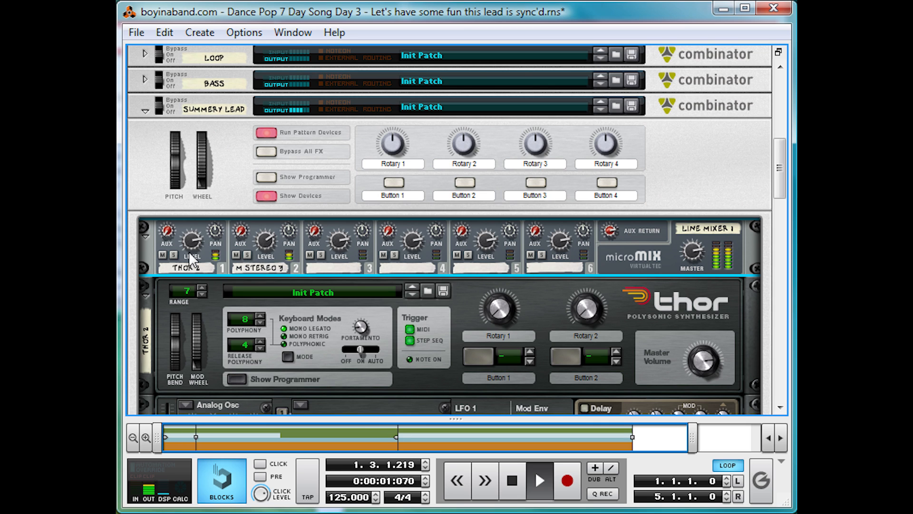
Mute Line Mixer channel 1 to hear the widened copy alone, unmute it and stop playback
left_click(164, 253)
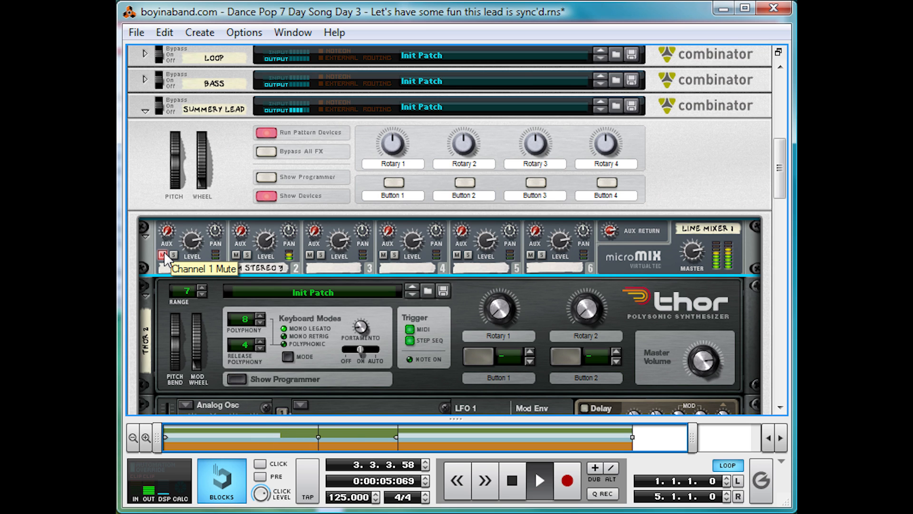
left_click(163, 253)
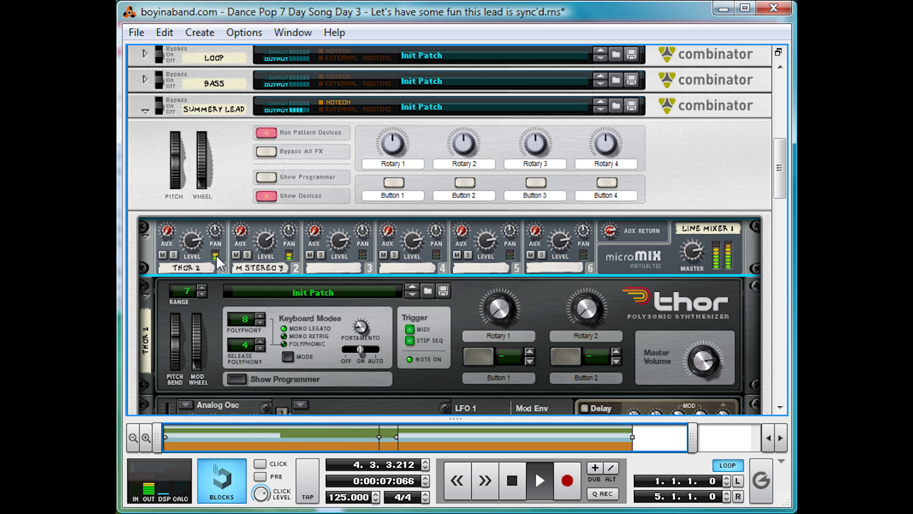
key("space")
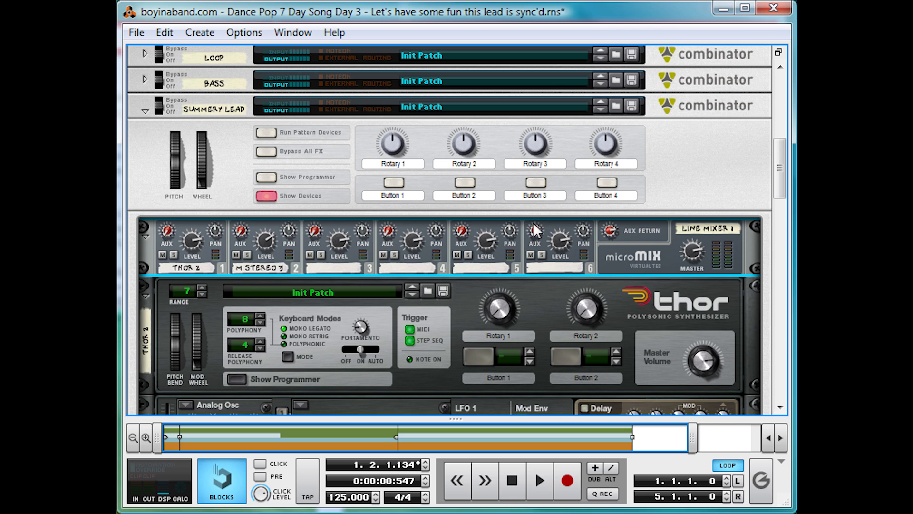
Add an RV7000 reverb to the Line Mixer and raise channel 2's aux send while the loop plays
right_click(638, 253)
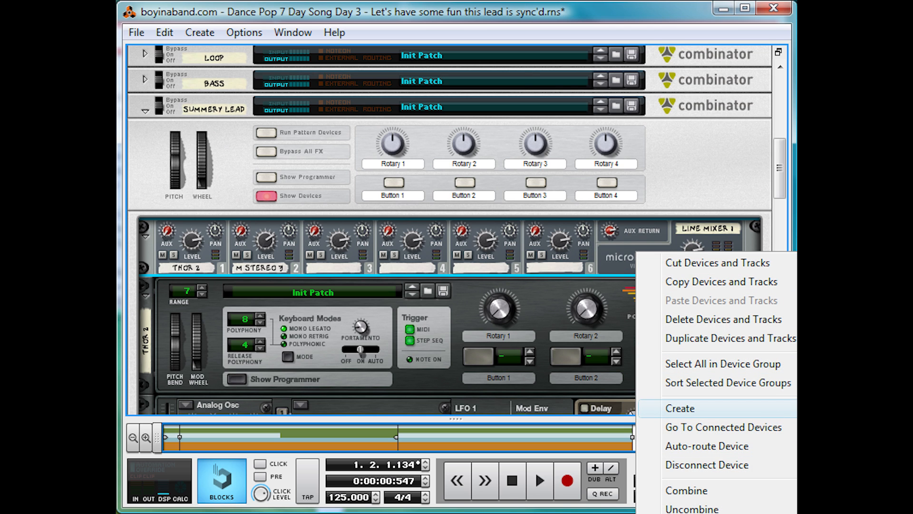
left_click(797, 408)
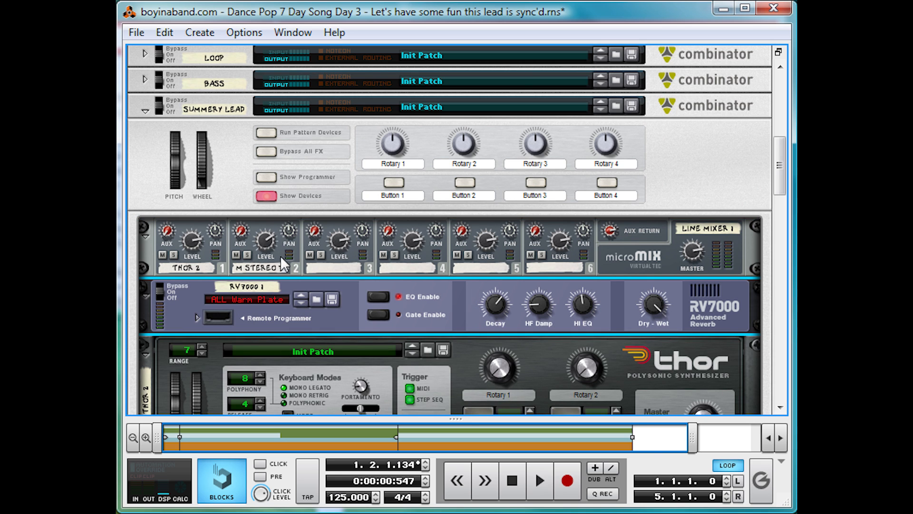
key("space")
left_click_drag(242, 229, 252, 209)
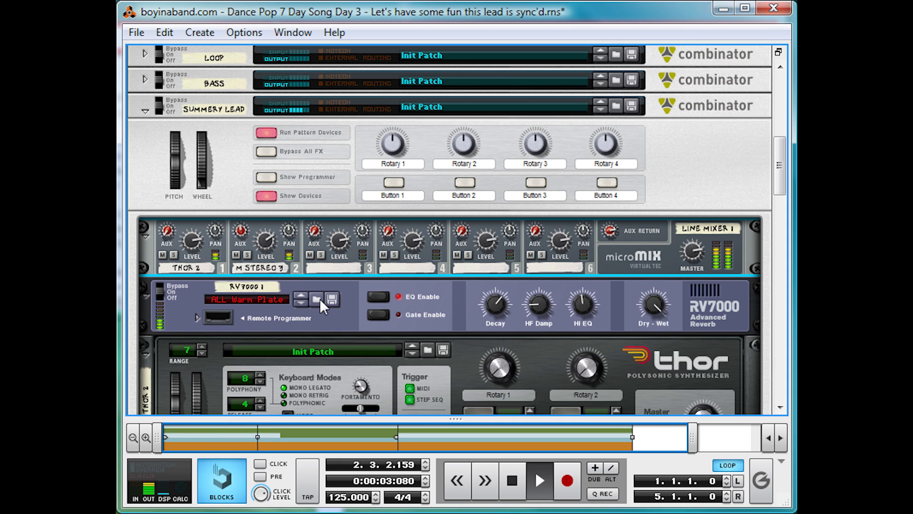
Set the RV7000's HF Damp to 0 and its HI EQ to maximum, and stop playback
left_click_drag(546, 312, 556, 339)
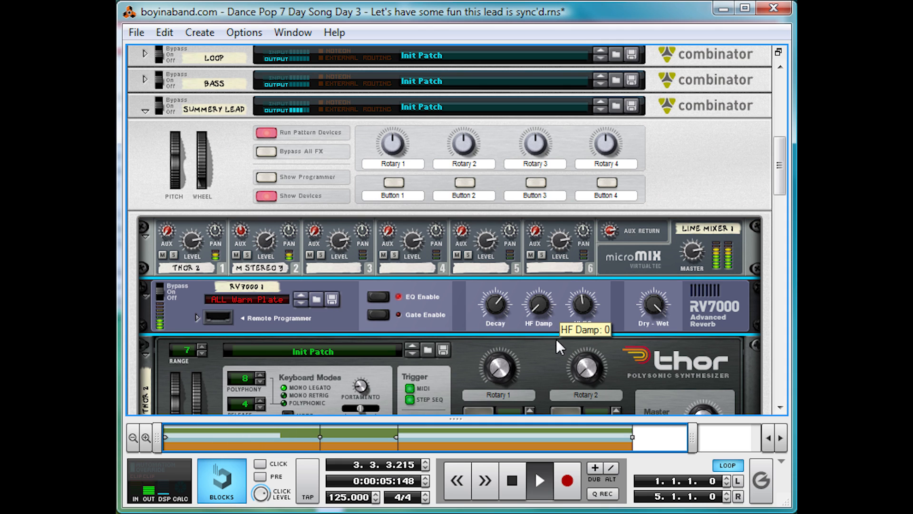
left_click_drag(581, 310, 599, 235)
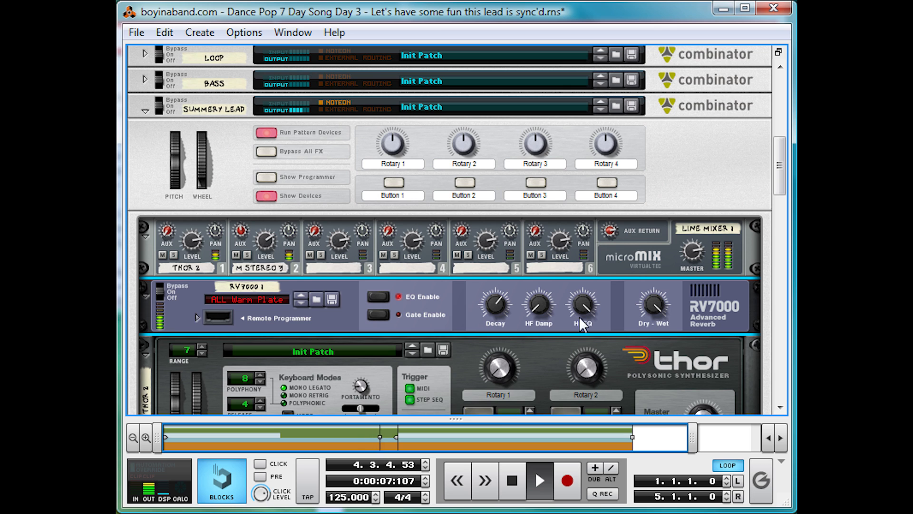
key("space")
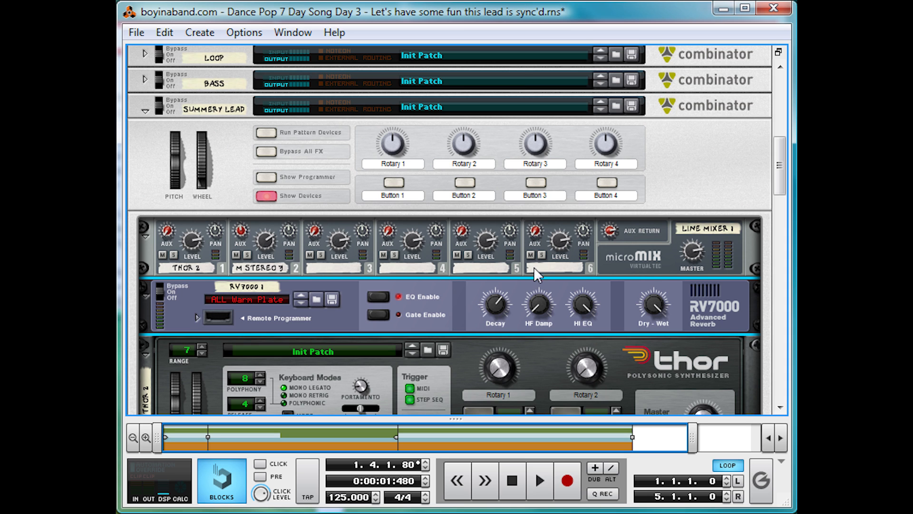
Create an MClass Equalizer for the Line Mixer and move it above the mixer in the Combinator
right_click(650, 254)
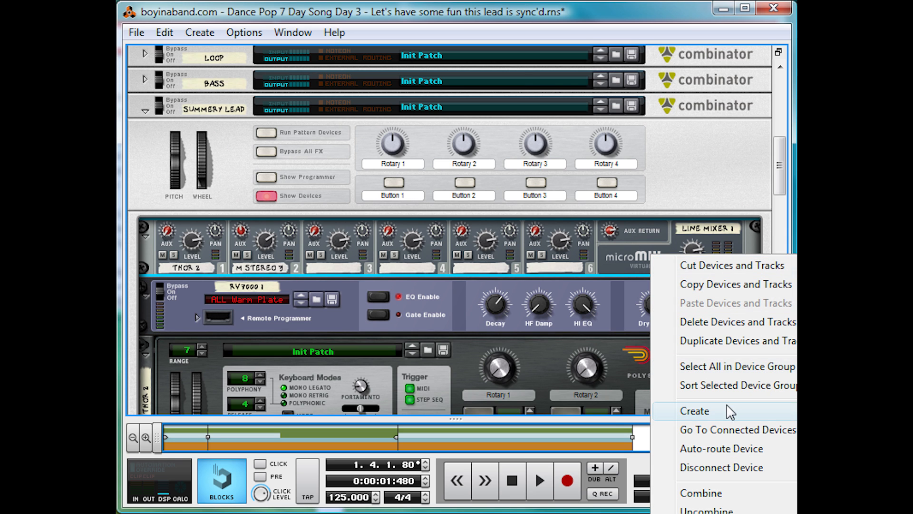
left_click(886, 400)
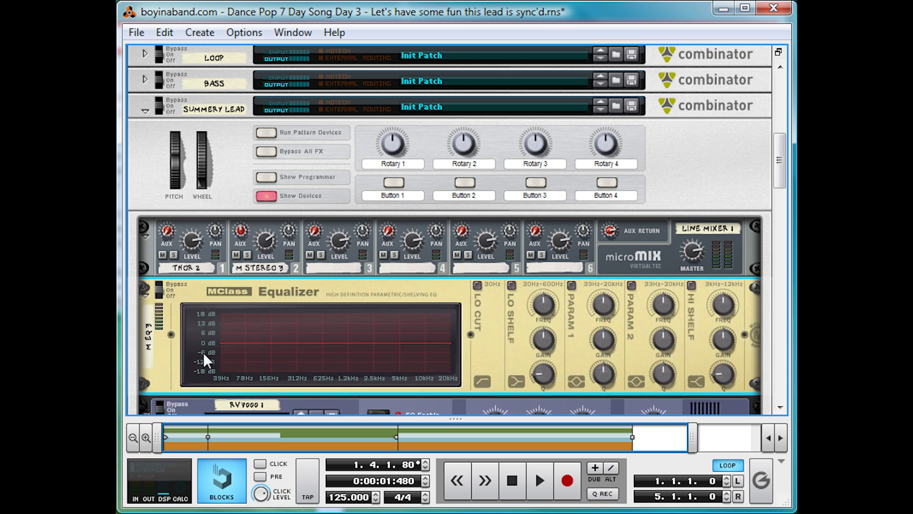
left_click_drag(154, 367, 149, 269)
Examine the cabling between the Line Mixer's master outputs, the MClass Equalizer and the Combinator, and return to the rack front
key("Tab")
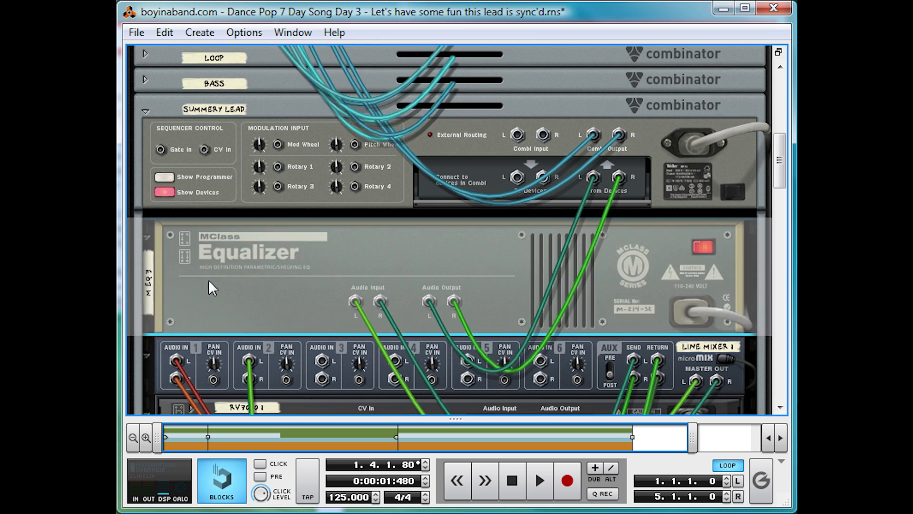
scroll(715, 351, "down", 3)
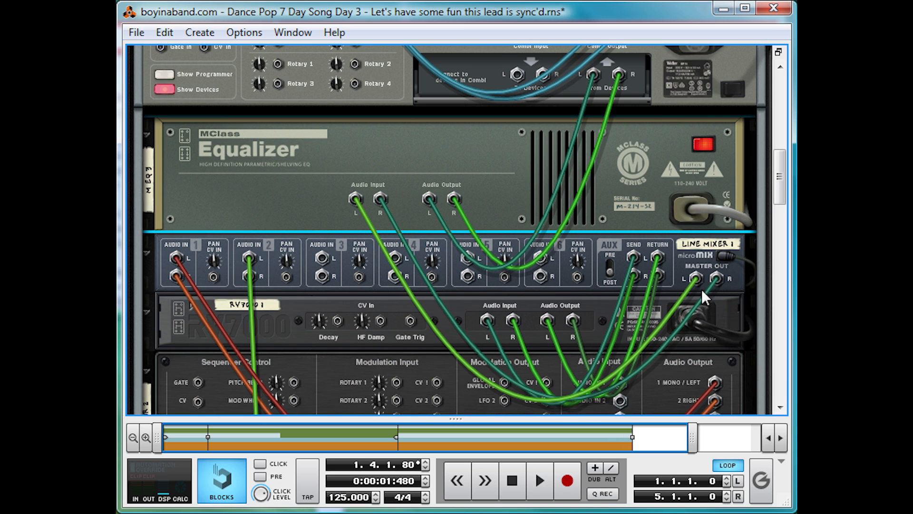
mouse_move(698, 275)
left_mouse_down()
mouse_move(691, 252)
mouse_move(690, 285)
left_mouse_up()
key("Tab")
scroll(607, 278, "up", 2)
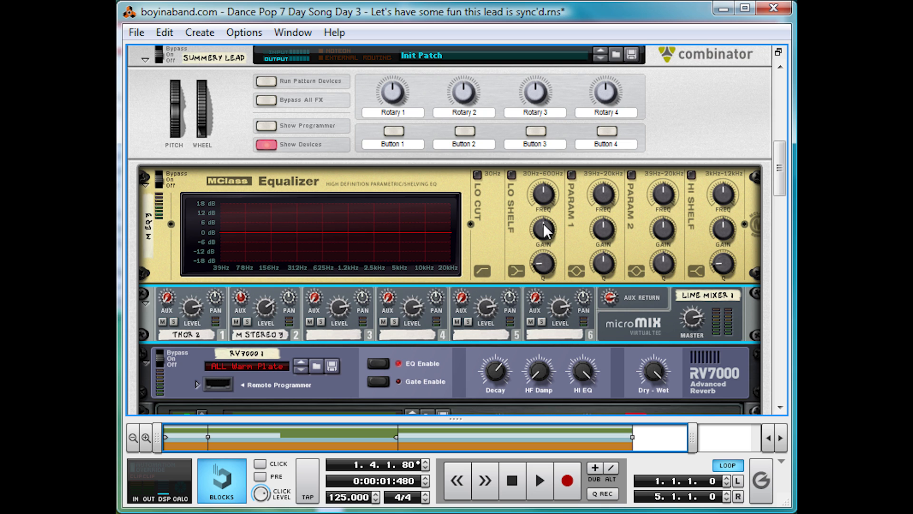
Enable Parametric 1 on the MClass Equalizer and cut the mids by about 6 dB with a Q of 1.2 during playback
left_click(571, 175)
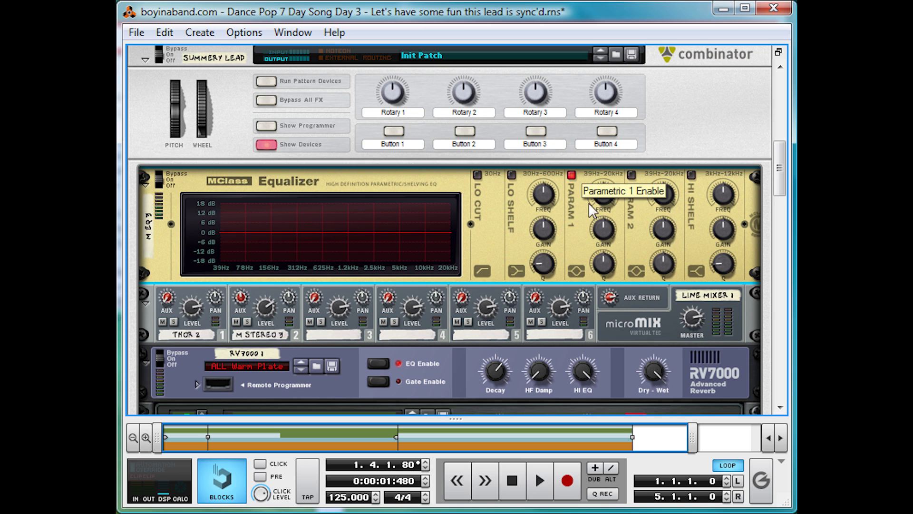
key("space")
left_click_drag(607, 230, 598, 285)
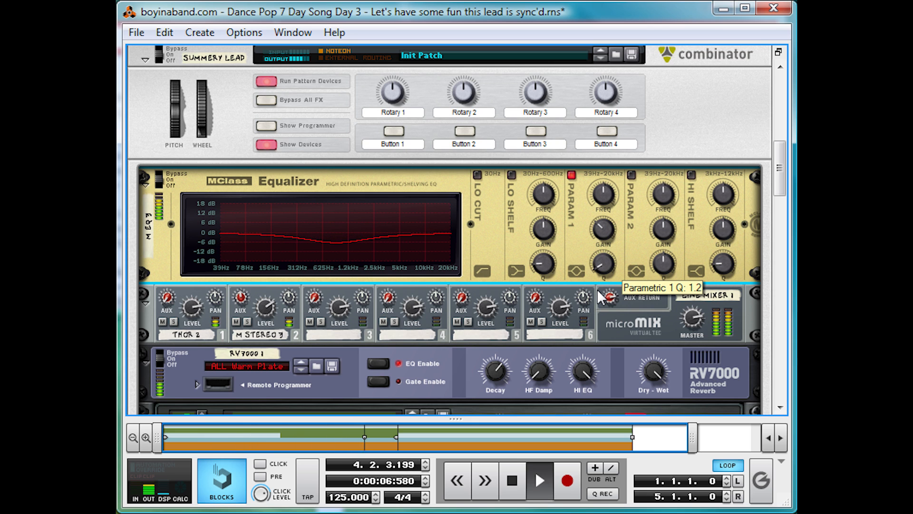
Compare the sound with the Parametric 1 cut off and on again, and stop playback
left_click(572, 174)
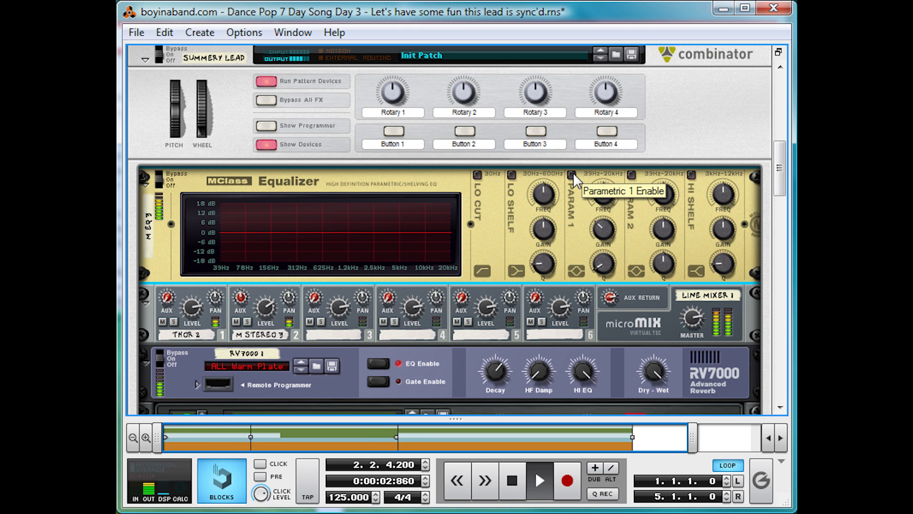
left_click(572, 174)
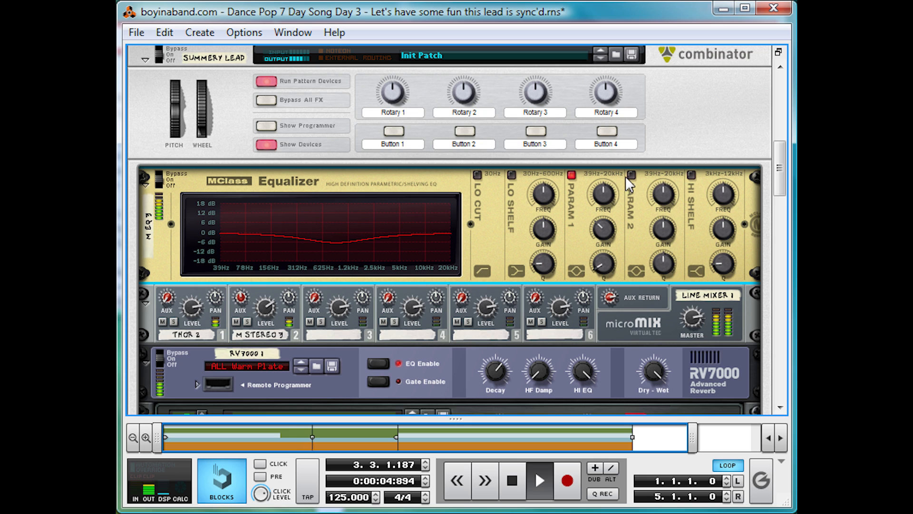
key("space")
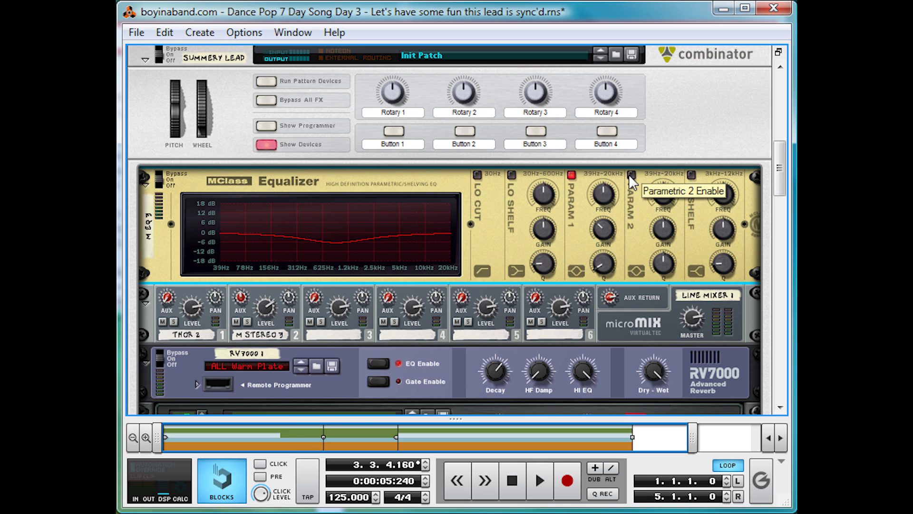
Enable Parametric 2, raise its frequency to about 5 kHz, boost its gain to 6.3 dB and widen the boost with a low Q
left_click(631, 175)
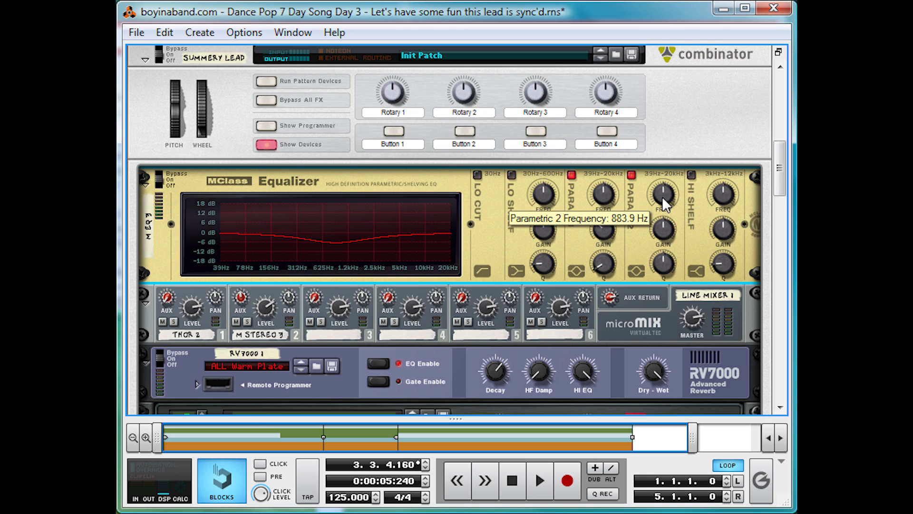
left_click_drag(663, 191, 677, 166)
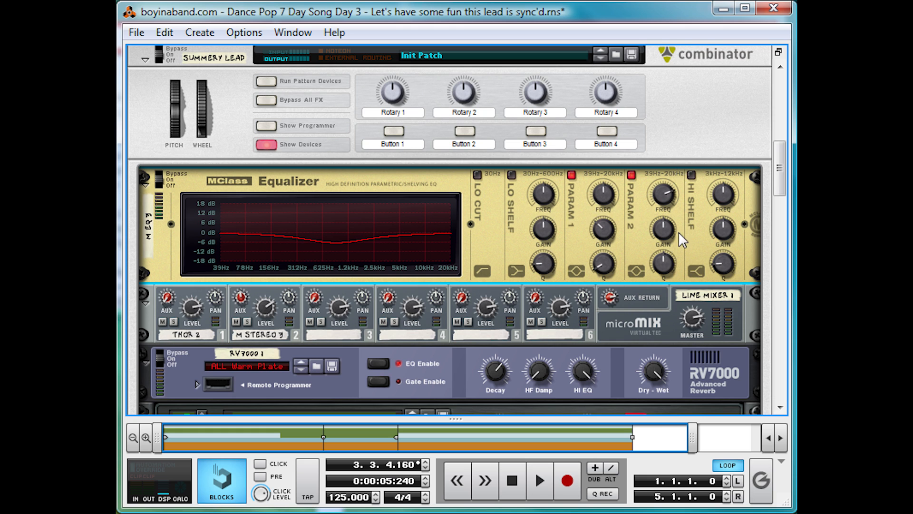
key("space")
left_click_drag(666, 229, 669, 221)
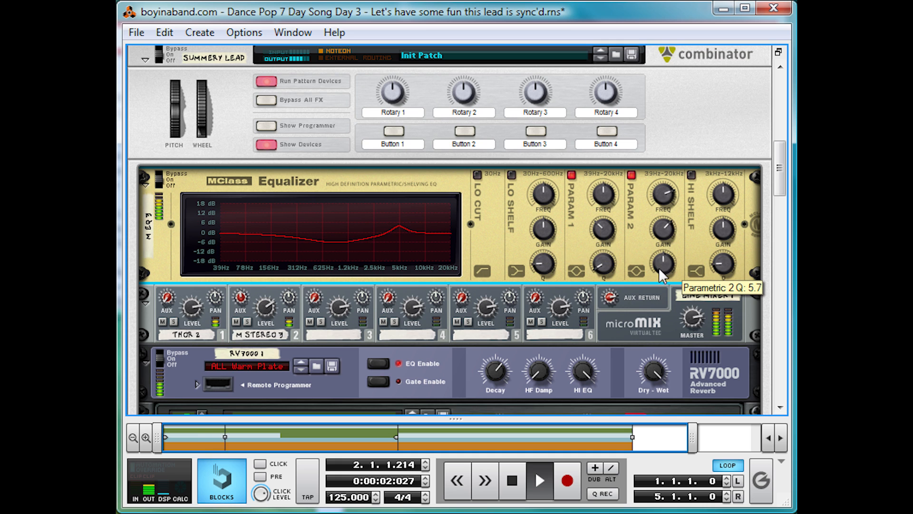
left_click_drag(659, 268, 635, 398)
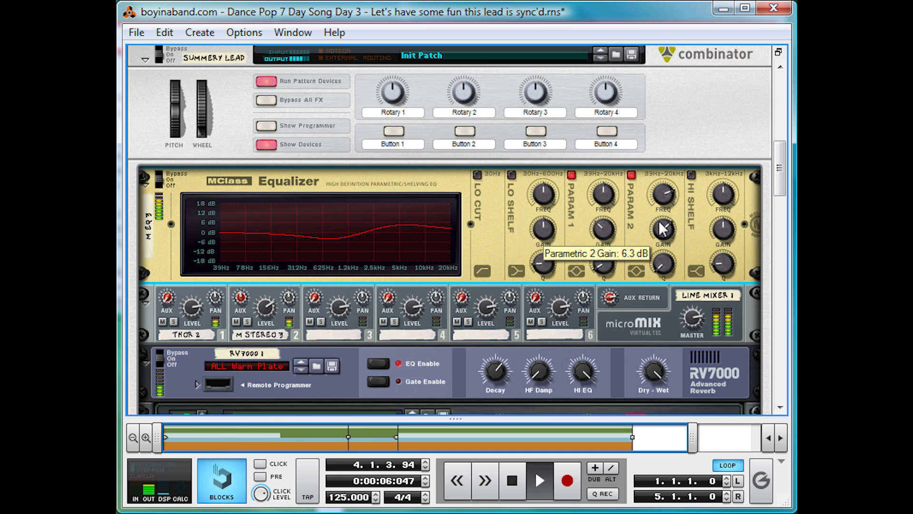
Compare the lead with the MClass Equalizer bypassed and switched back on, and stop playback
left_click(158, 178)
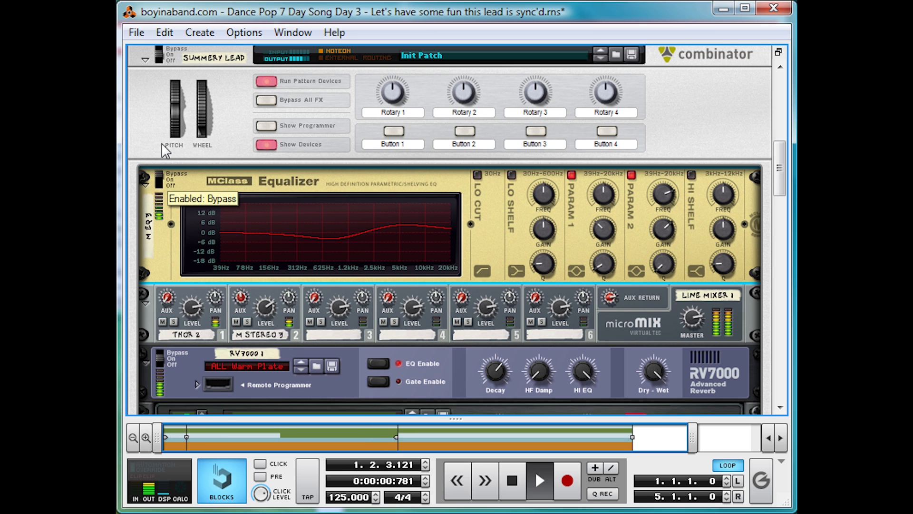
left_click(157, 179)
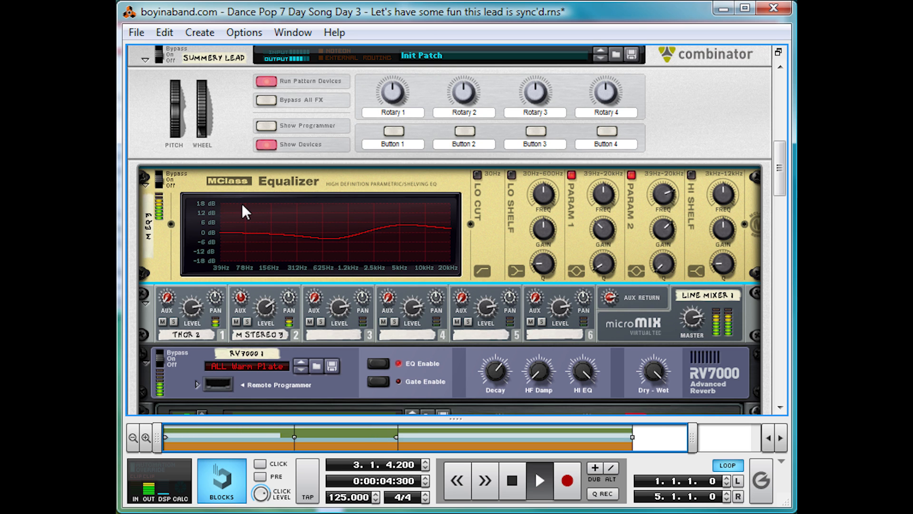
key("space")
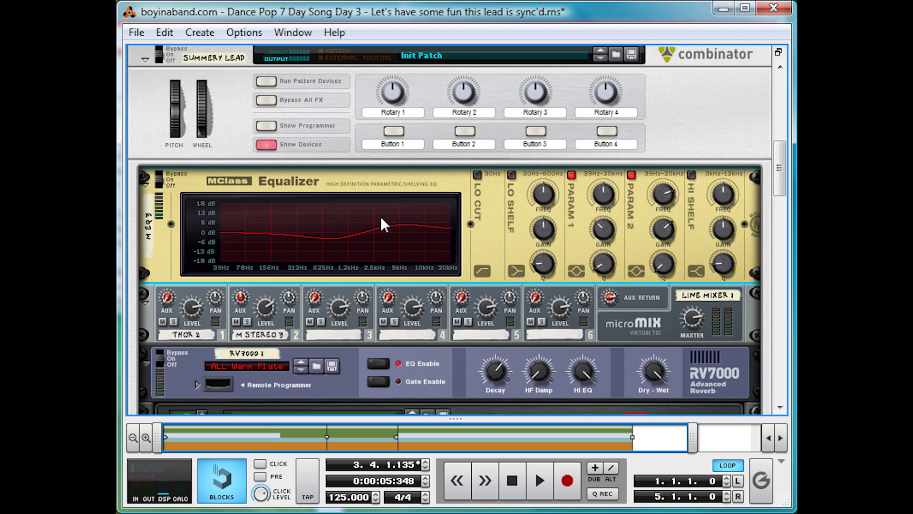
Create an MClass Maximizer above the MClass Equalizer, with its limiter off and soft clip enabled at a raised amount
right_click(466, 222)
mouse_move(559, 371)
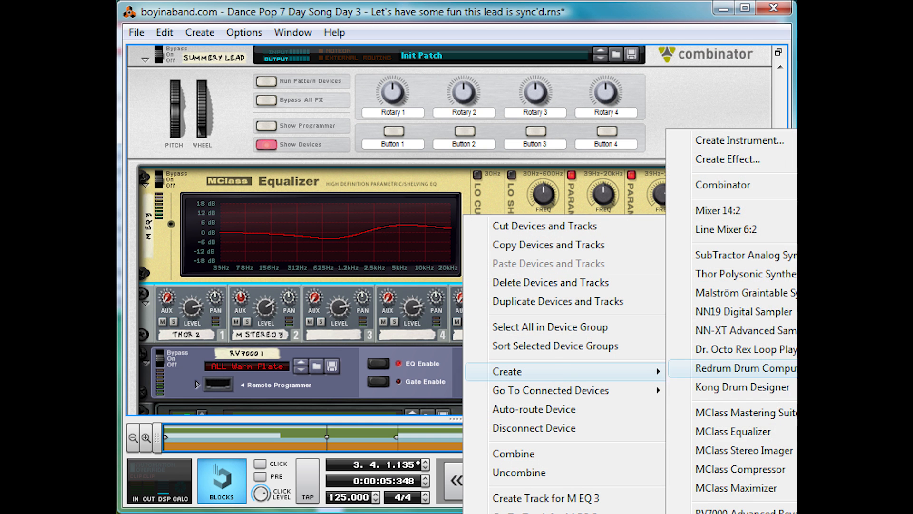
left_click(699, 489)
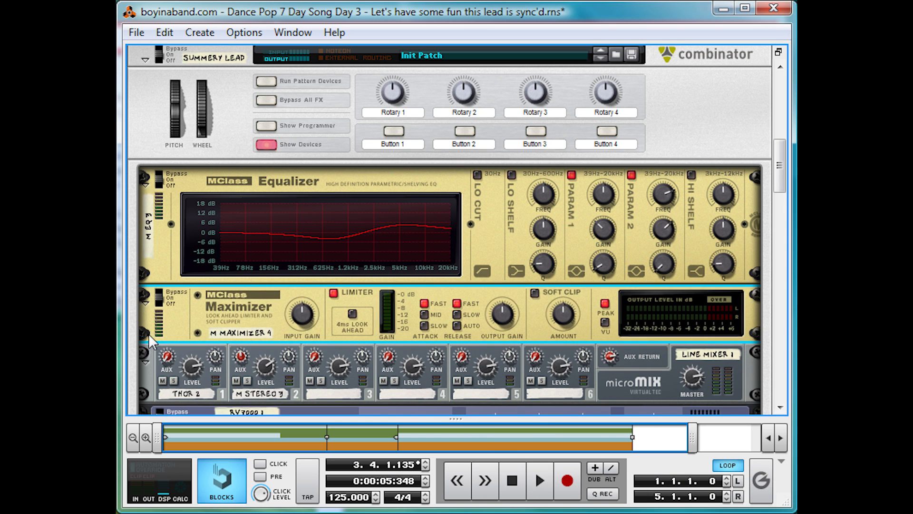
left_click_drag(148, 333, 213, 220)
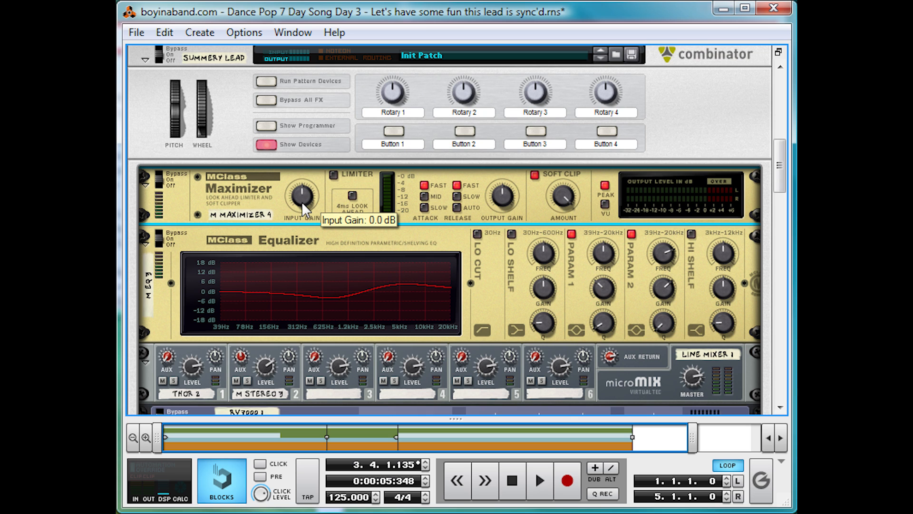
Raise the Maximizer's input gain while the loop plays, check its effect using the bypass switch, and stop playback
key("space")
left_click_drag(307, 193, 316, 172)
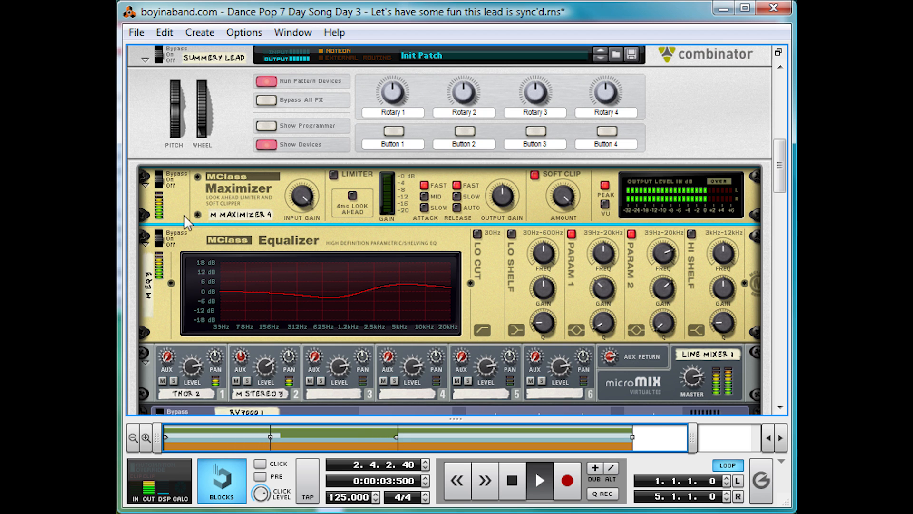
left_click(159, 179)
key("space")
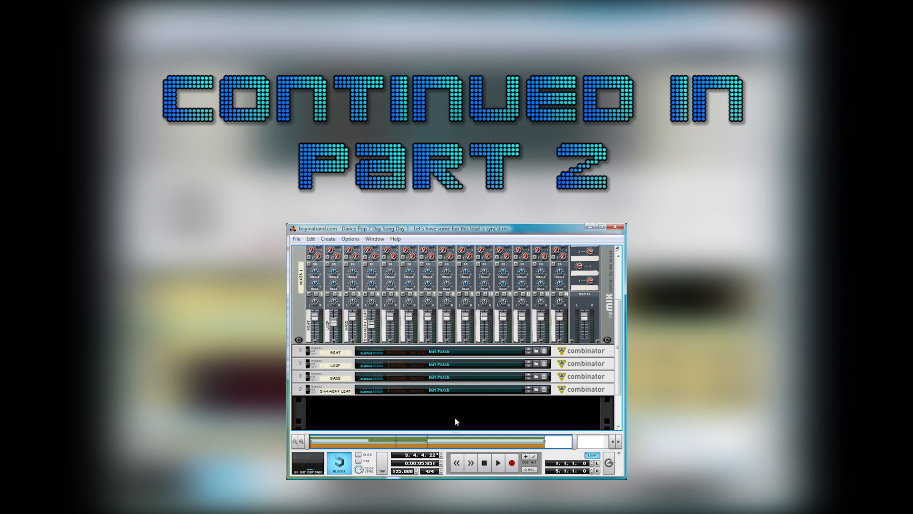
Create a new Combinator in the empty rack space below the Summery Lead Combinator
right_click(455, 418)
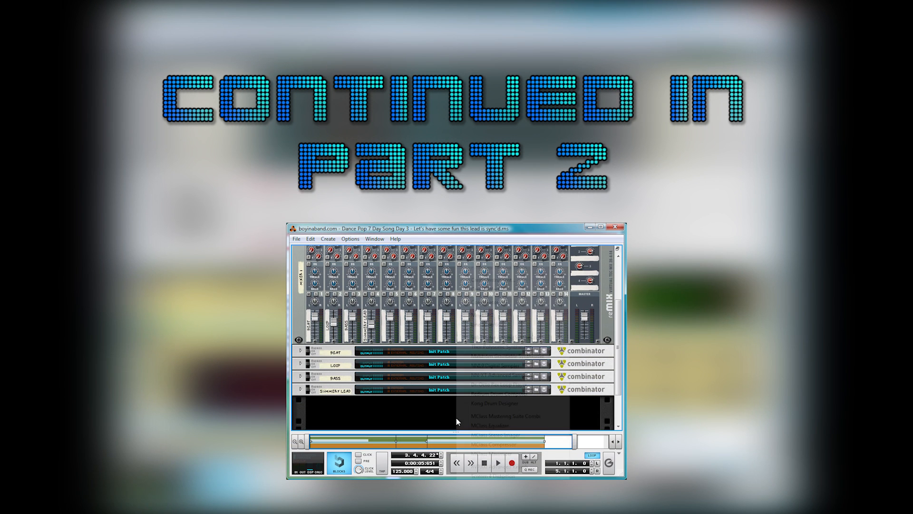
left_click(476, 303)
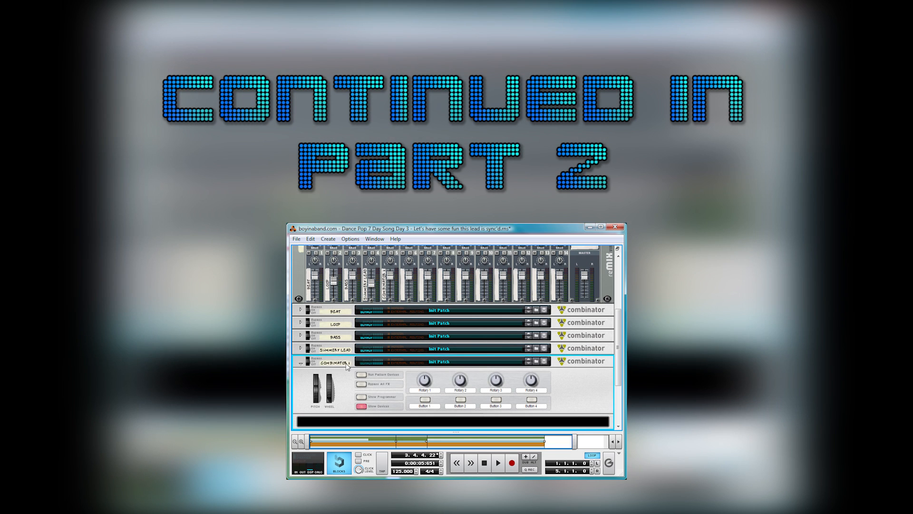